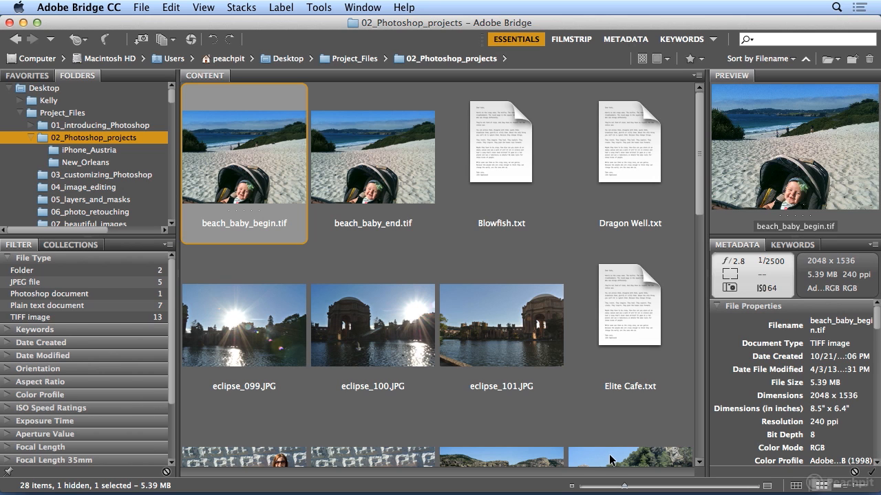
# Locate the hobart_building photos in the 02_Photoshop_projects folder and preview each of the files numbered 01 to 04
pyautogui.click(539, 348)
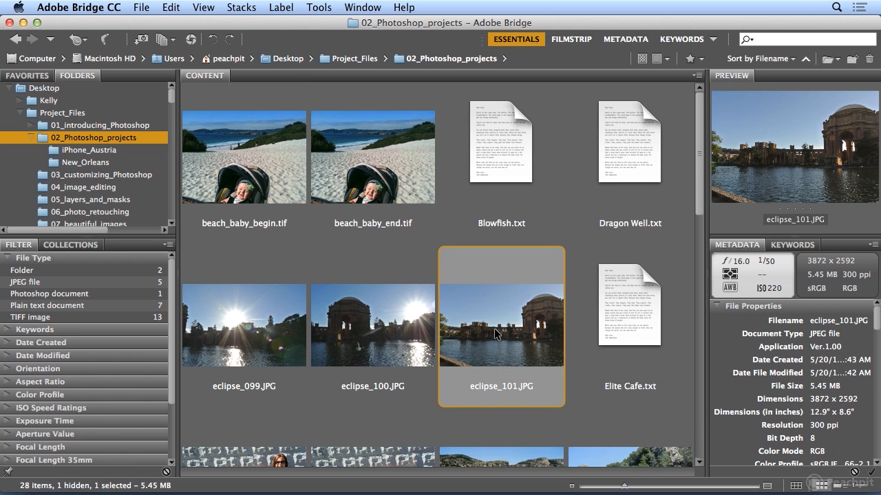
pyautogui.press('h')
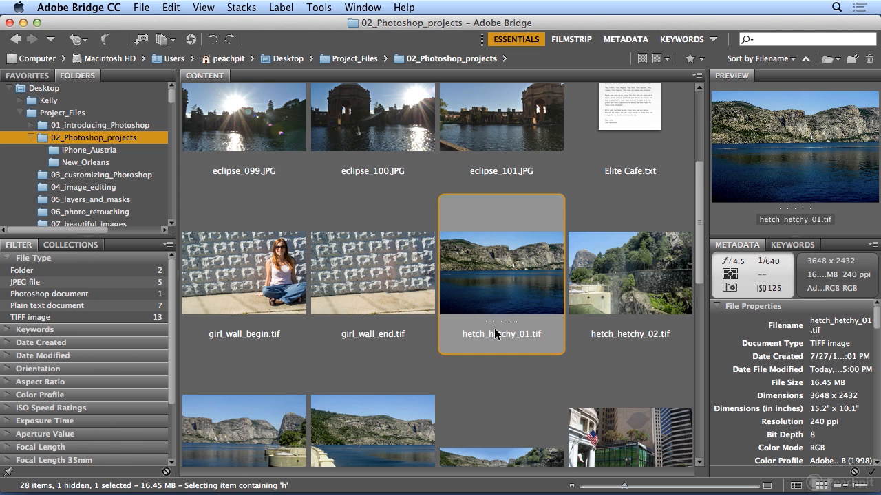
pyautogui.press('h')
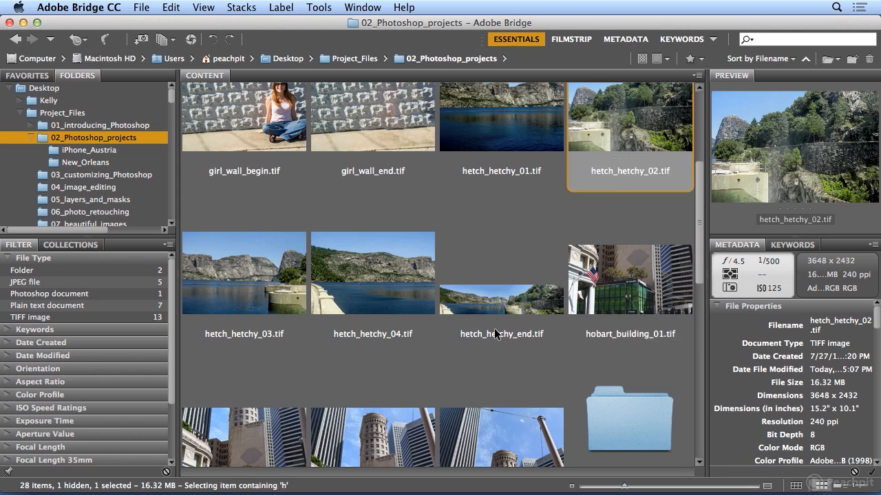
pyautogui.press('o')
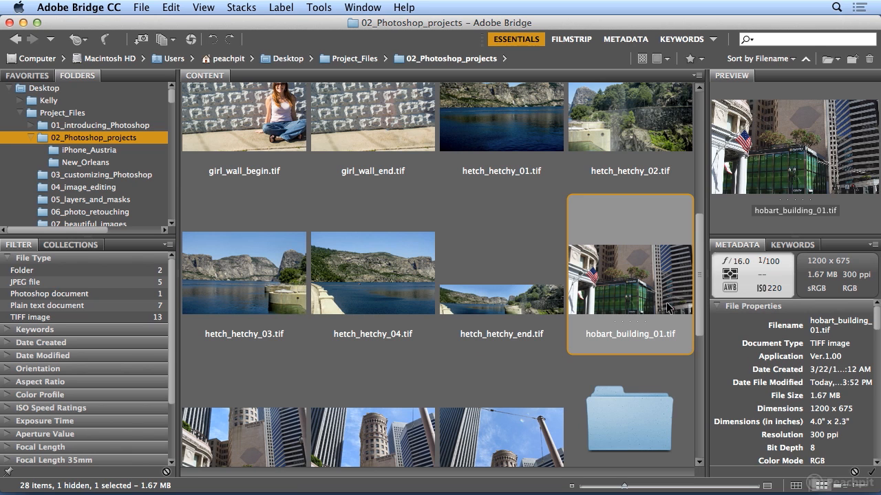
pyautogui.moveTo(699, 310); pyautogui.dragTo(696, 342)
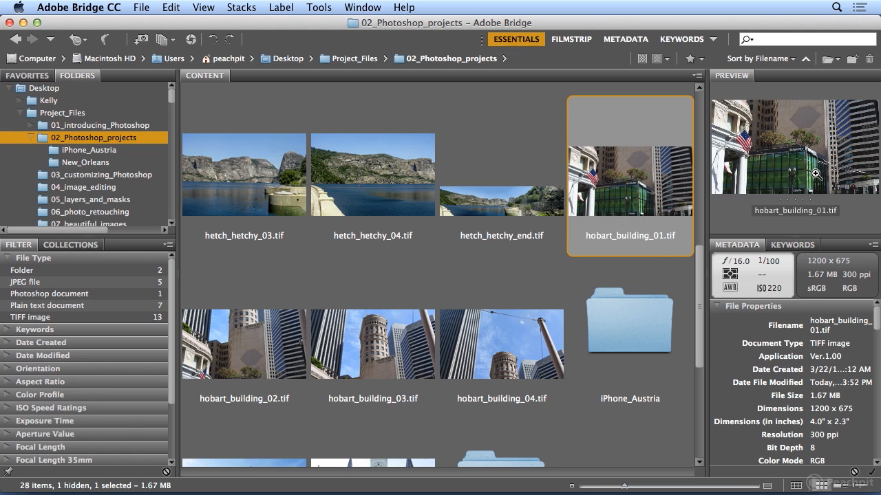
pyautogui.click(227, 355)
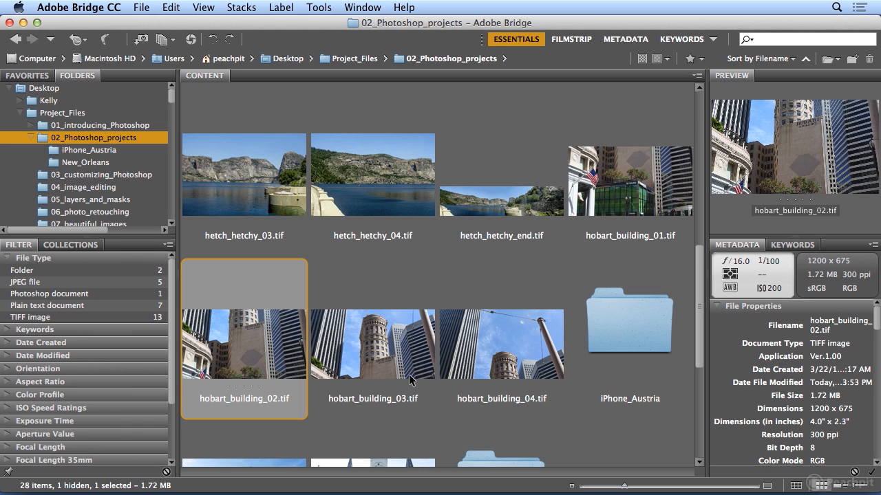
pyautogui.click(364, 358)
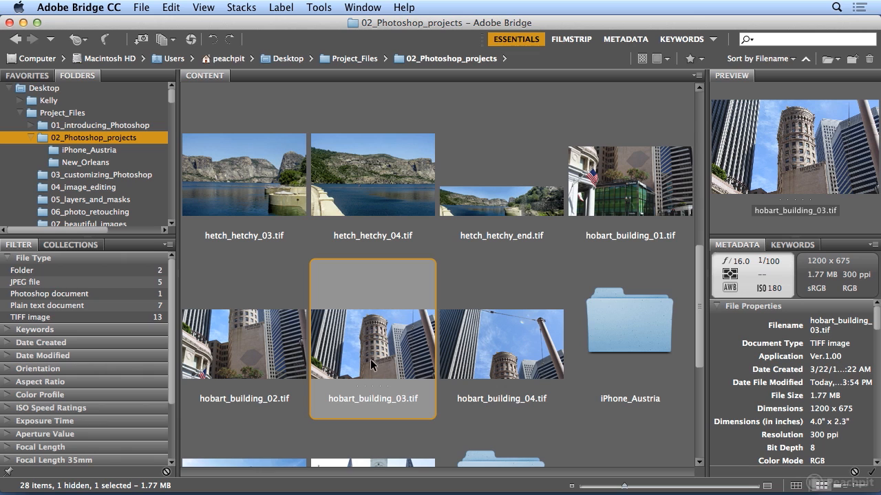
pyautogui.click(475, 355)
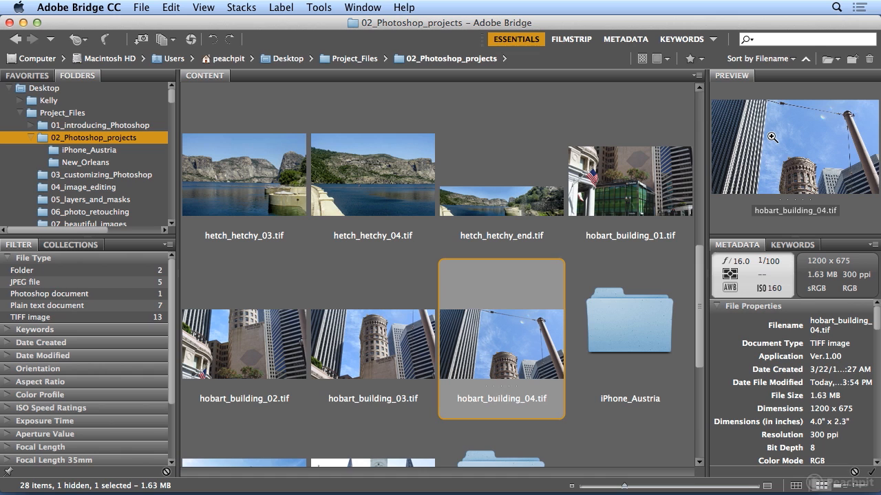
pyautogui.click(350, 333)
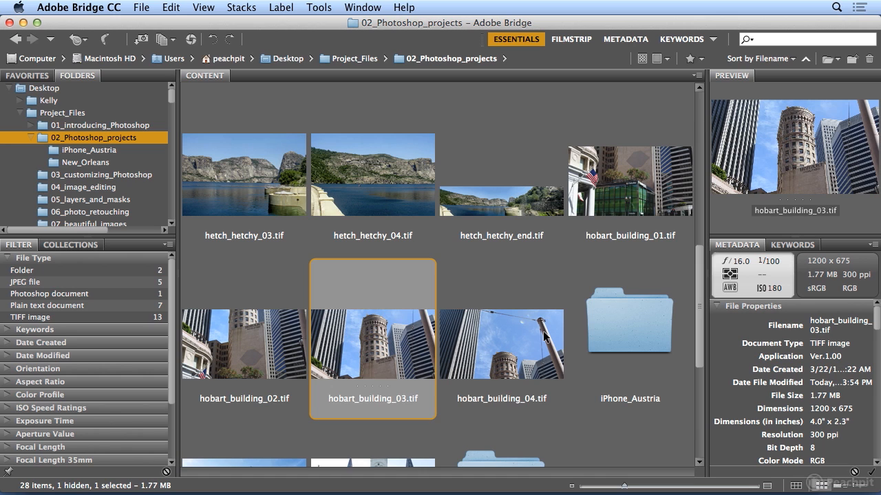
pyautogui.click(543, 336)
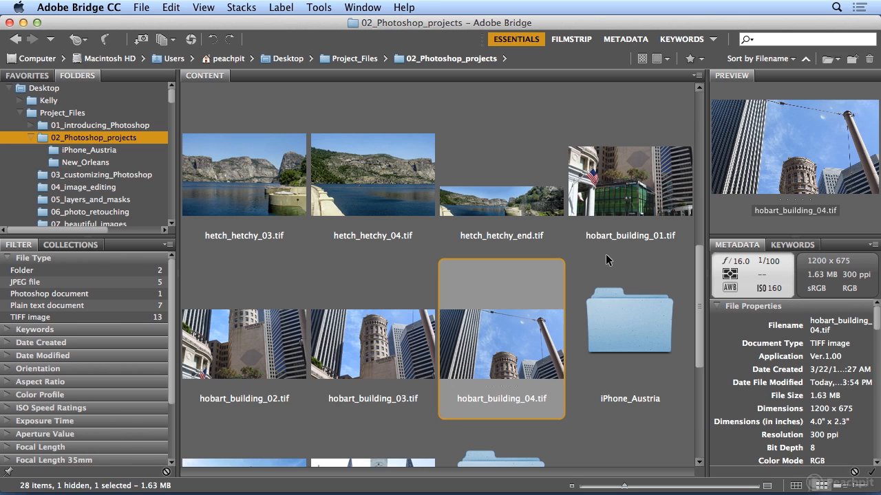
# Merge hobart_building_01.tif through hobart_building_04.tif into a panorama in Photoshop with Photomerge, using the Auto layout and Blend Images Together
pyautogui.keyDown('shift'); pyautogui.click(620, 186); pyautogui.keyUp('shift')
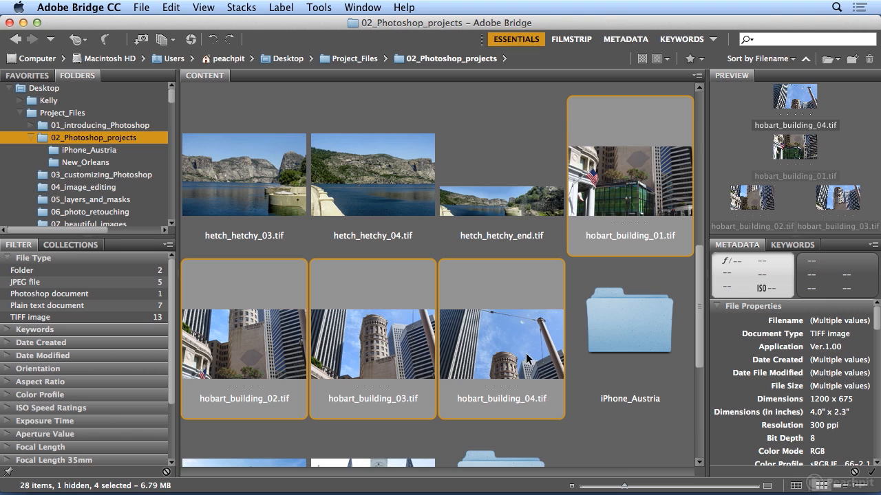
pyautogui.click(617, 188)
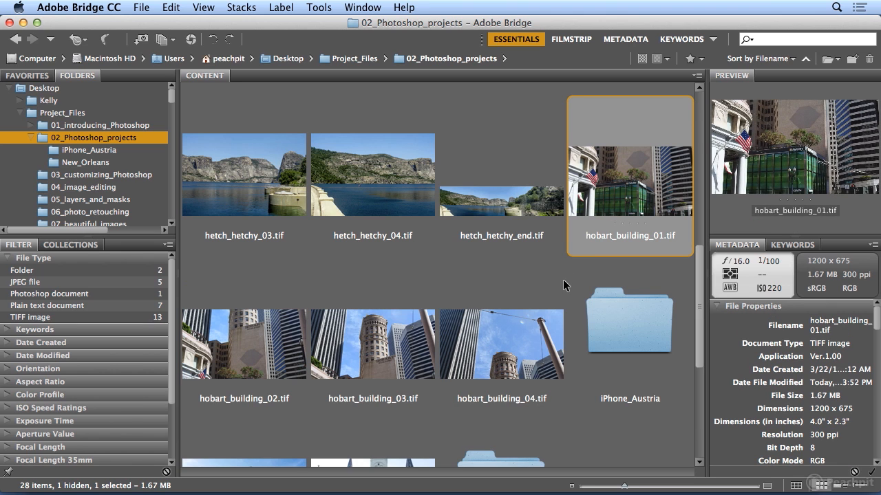
pyautogui.keyDown('shift'); pyautogui.click(535, 341); pyautogui.keyUp('shift')
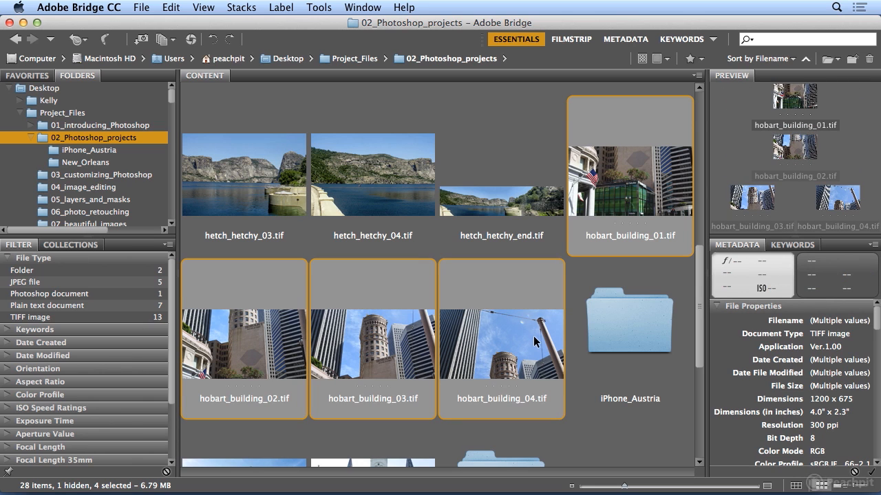
pyautogui.click(319, 8)
pyautogui.moveTo(322, 127)
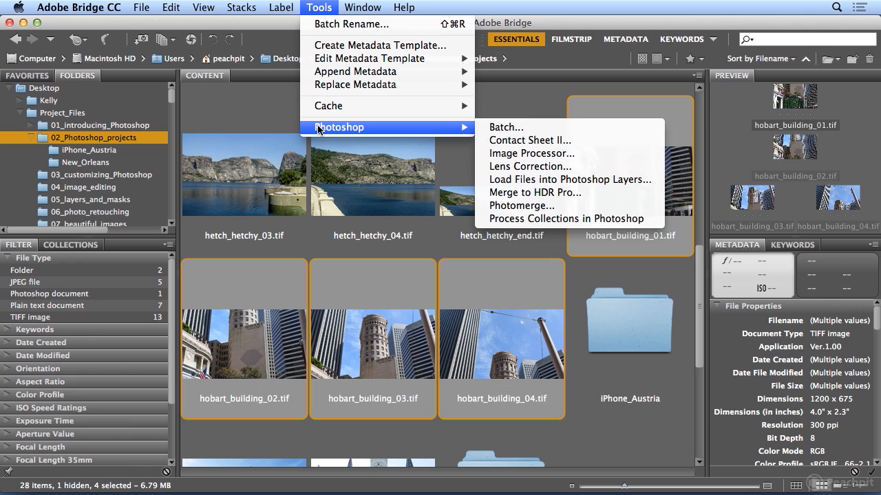
pyautogui.click(587, 205)
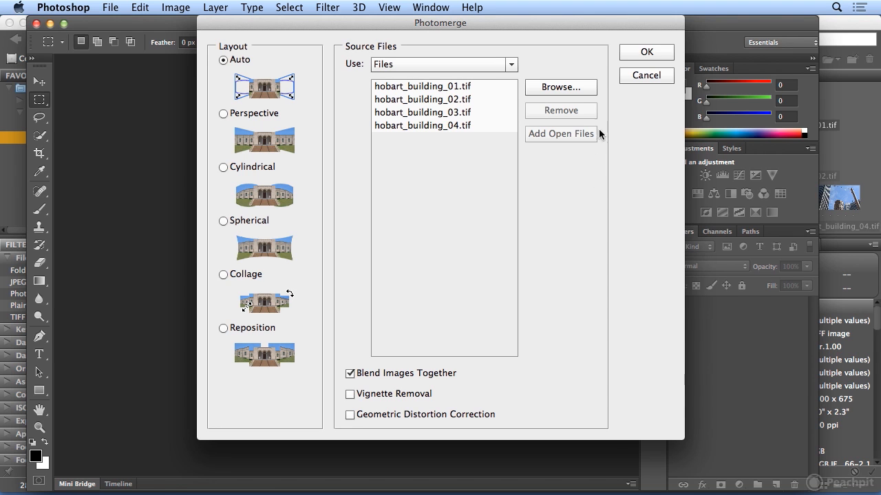
pyautogui.click(621, 54)
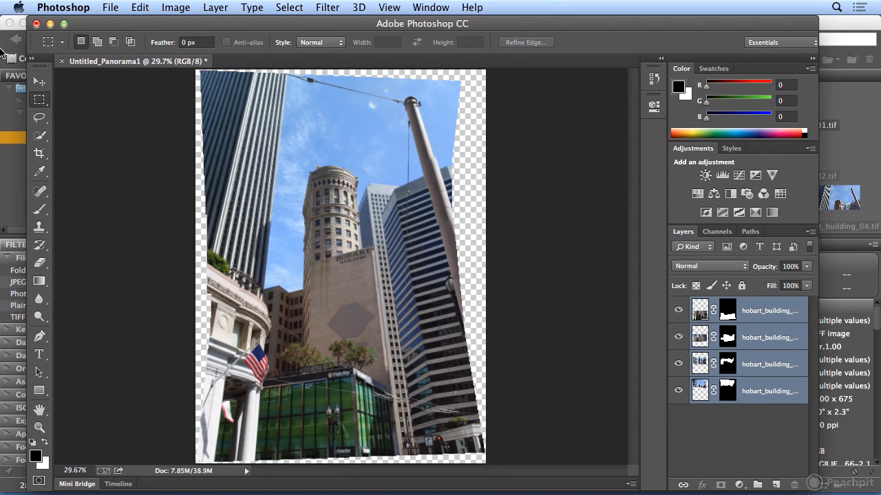
# Enlarge the workspace and crop the panorama, rotating it slightly and trimming the wide transparent area along the image's right side
pyautogui.click(63, 23)
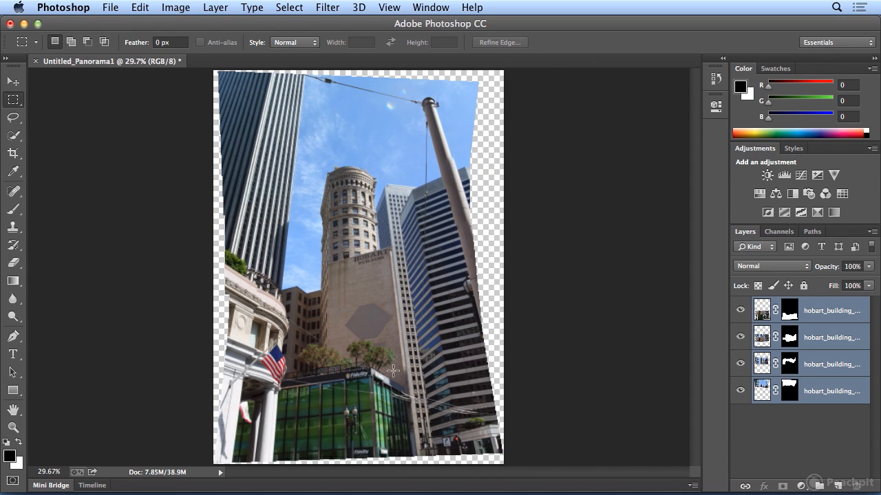
pyautogui.press('c')
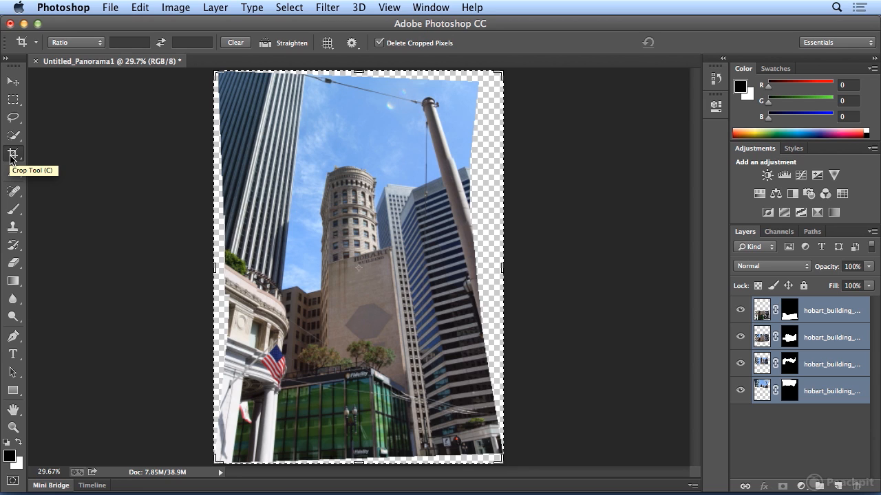
pyautogui.moveTo(499, 71); pyautogui.dragTo(484, 73)
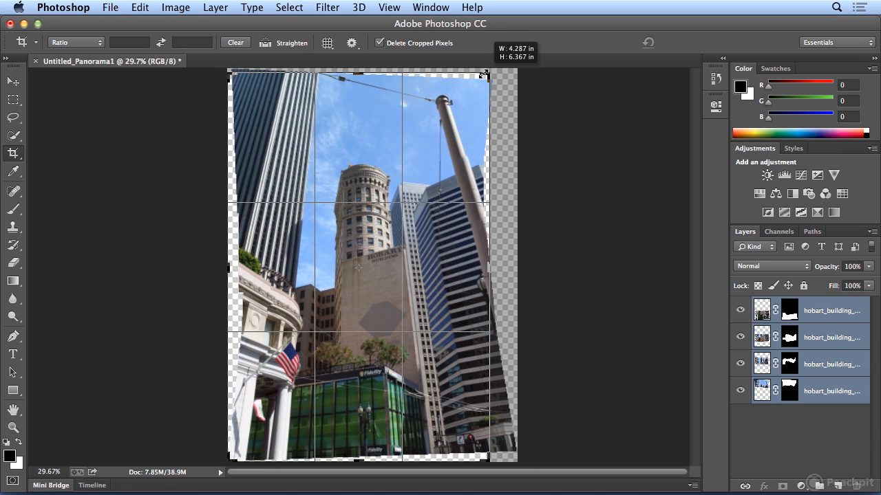
pyautogui.moveTo(484, 73); pyautogui.dragTo(483, 74)
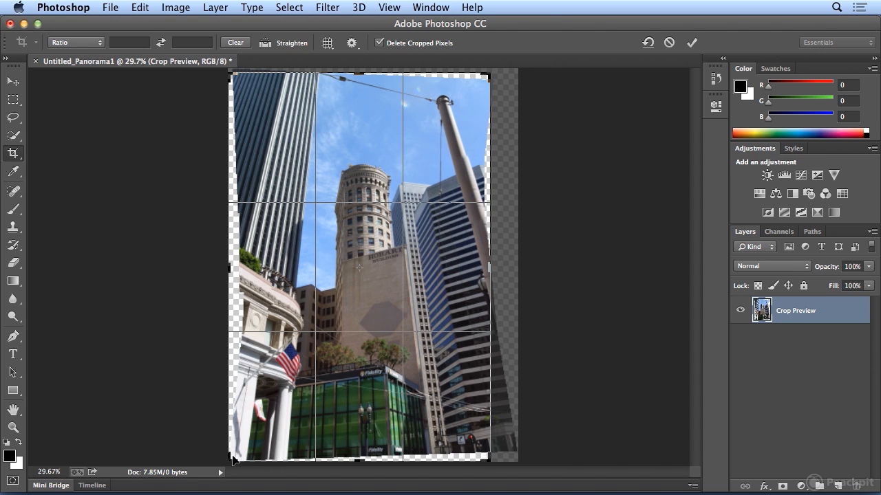
pyautogui.moveTo(232, 457); pyautogui.dragTo(233, 455)
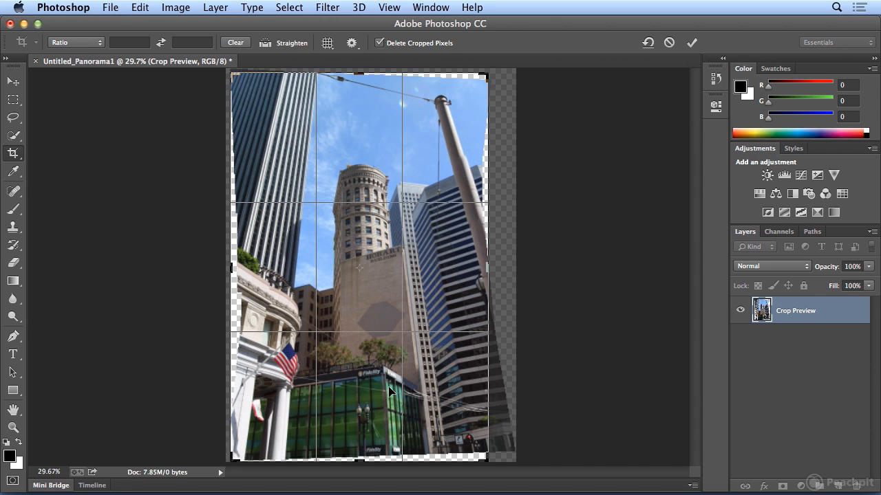
pyautogui.moveTo(511, 399); pyautogui.dragTo(510, 407)
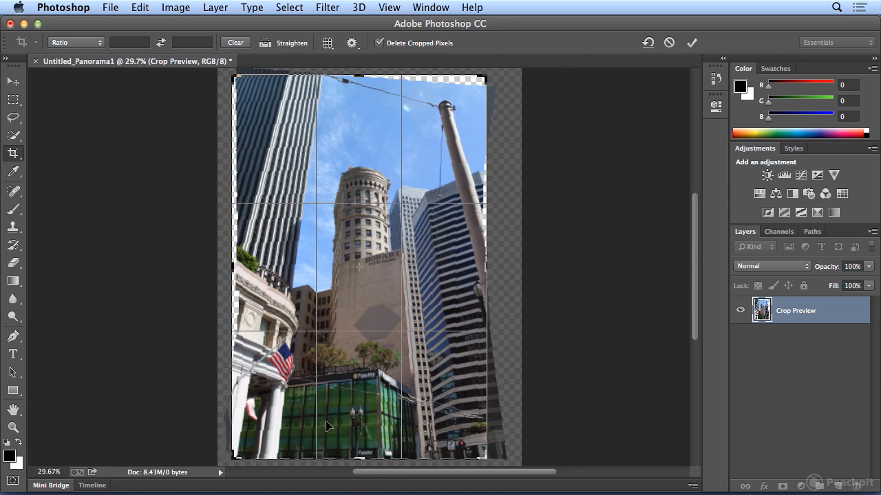
pyautogui.moveTo(231, 271); pyautogui.dragTo(227, 270)
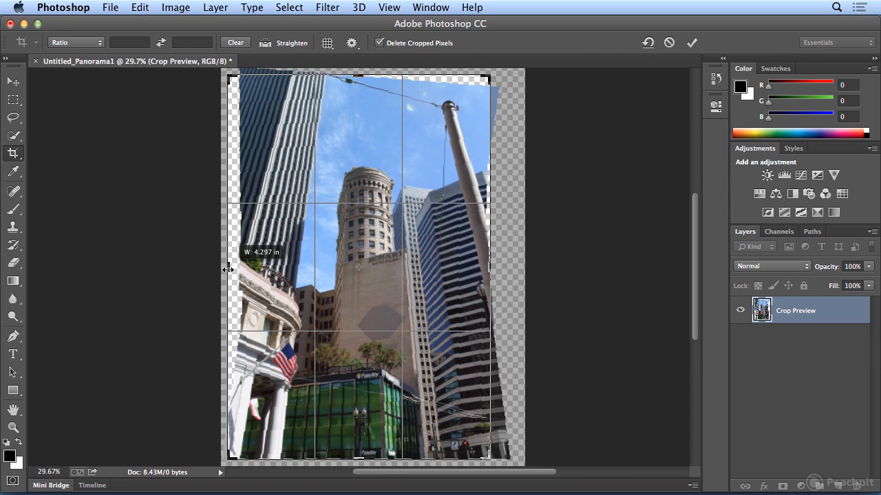
pyautogui.moveTo(356, 76); pyautogui.dragTo(356, 74)
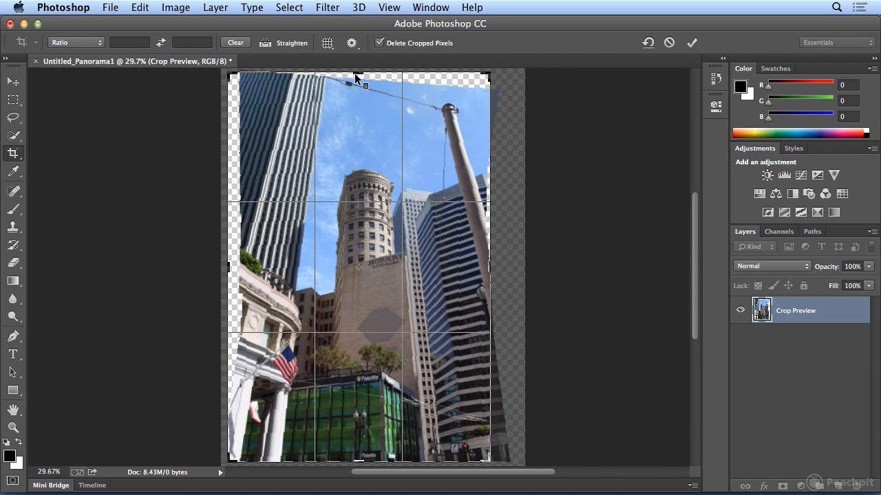
pyautogui.moveTo(492, 261); pyautogui.dragTo(490, 260)
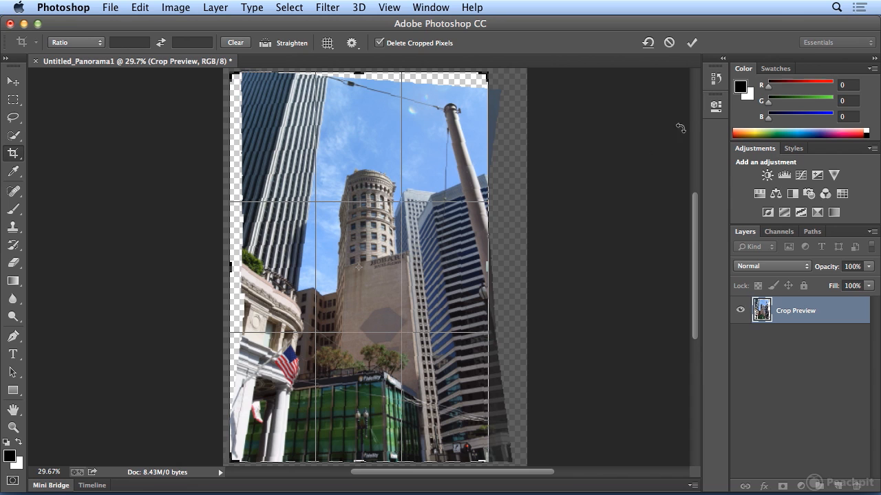
pyautogui.click(691, 44)
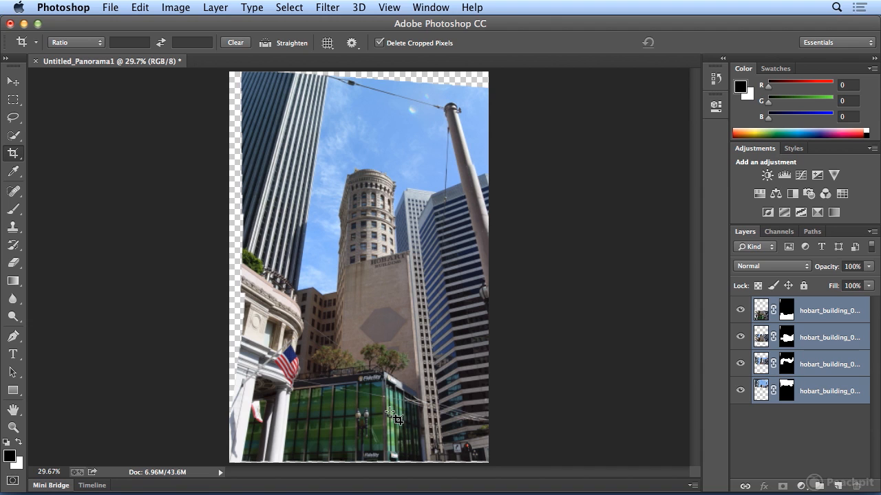
# Crop the panorama again to trim the thin uneven strip along the image's bottom edge
pyautogui.moveTo(230, 72); pyautogui.dragTo(540, 466)
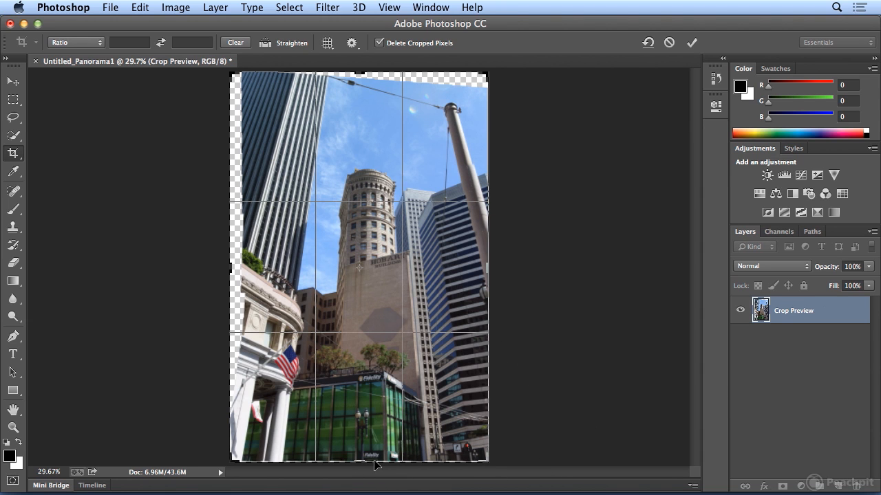
pyautogui.moveTo(370, 463); pyautogui.dragTo(372, 462)
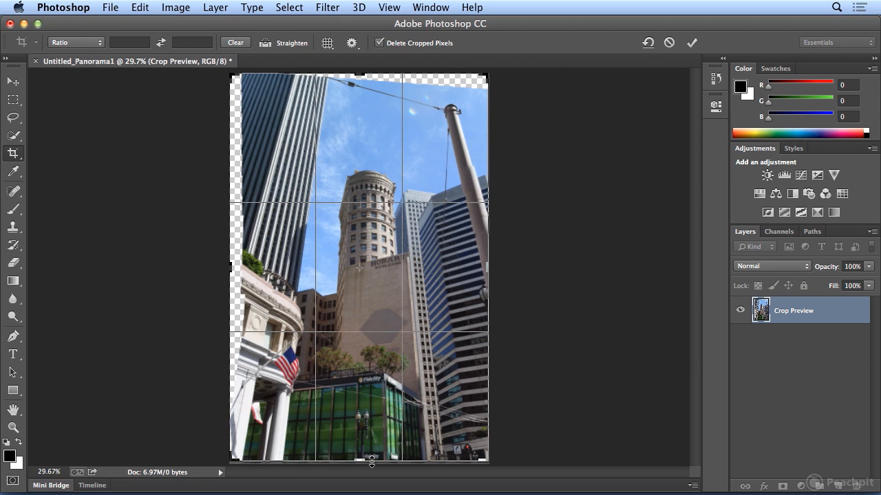
pyautogui.press('Return')
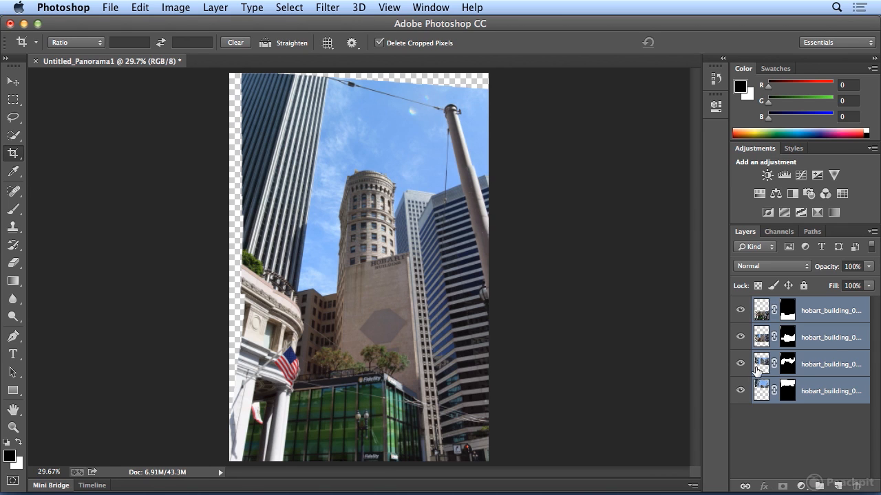
# Disable and re-enable the layer masks of the upper three hobart_building layers in turn to inspect how the photos blend
pyautogui.keyDown('shift'); pyautogui.click(790, 311); pyautogui.keyUp('shift')
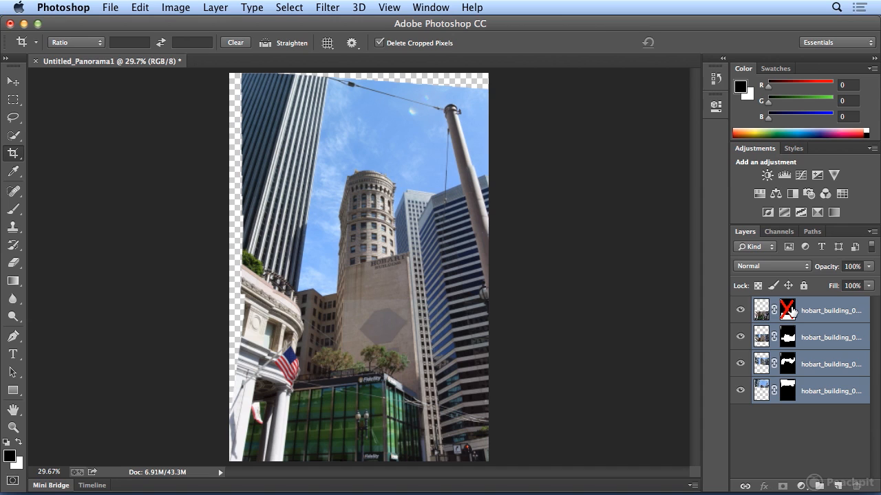
pyautogui.keyDown('shift'); pyautogui.click(790, 311); pyautogui.keyUp('shift')
pyautogui.keyDown('shift'); pyautogui.click(787, 337); pyautogui.keyUp('shift')
pyautogui.keyDown('shift'); pyautogui.click(787, 337); pyautogui.keyUp('shift')
pyautogui.keyDown('shift'); pyautogui.click(789, 364); pyautogui.keyUp('shift')
pyautogui.keyDown('shift'); pyautogui.click(789, 365); pyautogui.keyUp('shift')
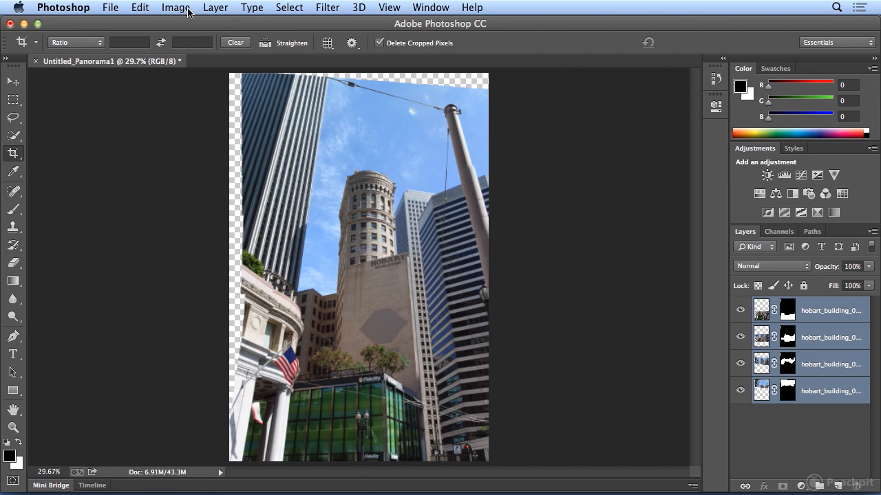
# Flatten the four masked panorama layers into a single Background layer
pyautogui.click(209, 7)
pyautogui.moveTo(289, 482)
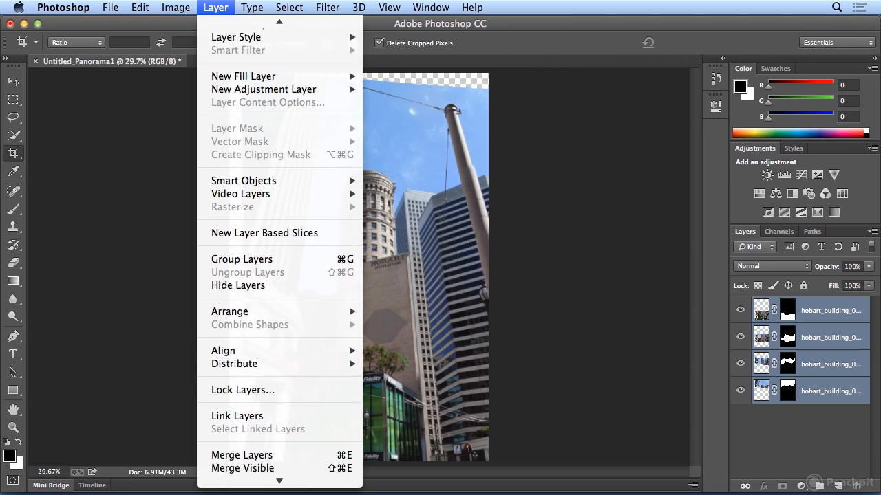
pyautogui.click(278, 453)
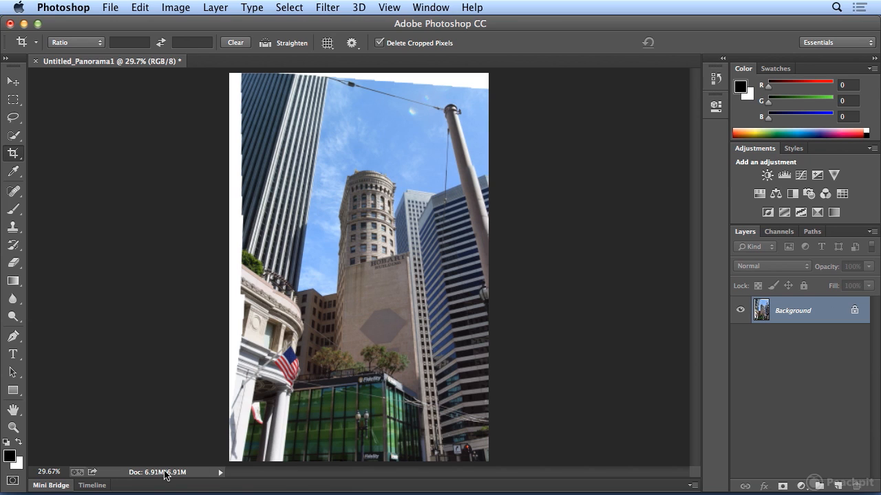
# Switch from the Crop tool to the Magic Wand tool
pyautogui.click(15, 136)
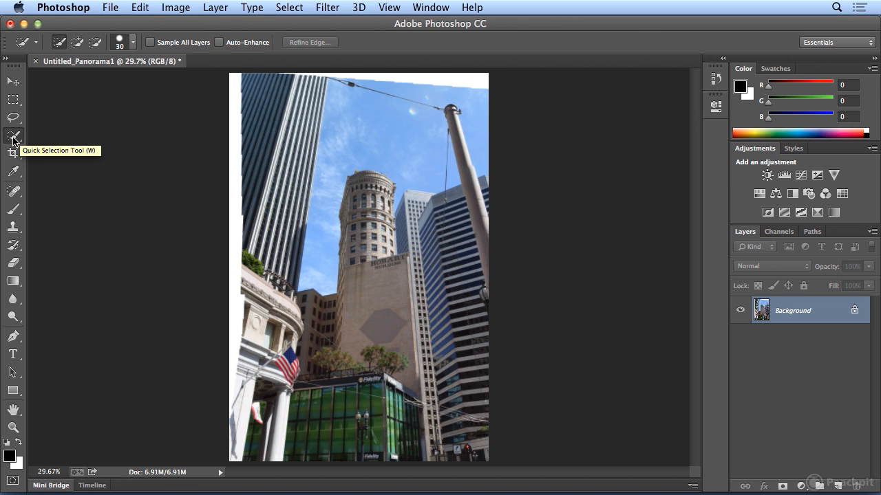
pyautogui.click(13, 141)
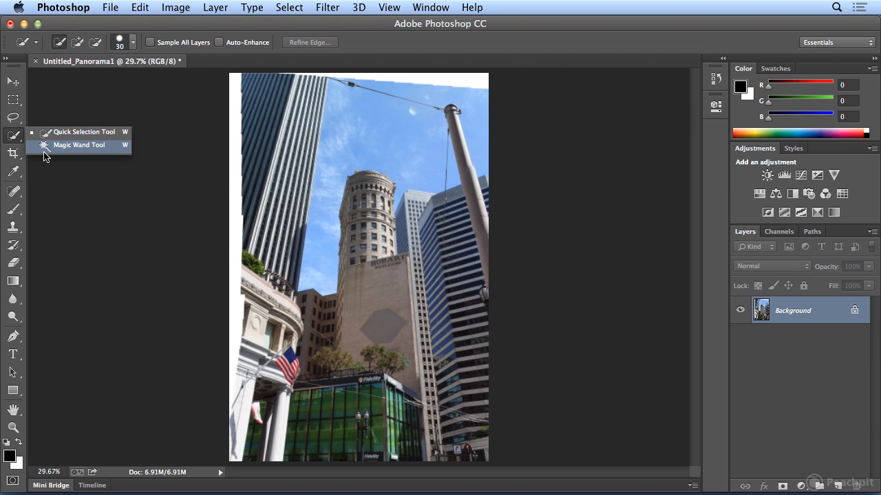
pyautogui.click(44, 150)
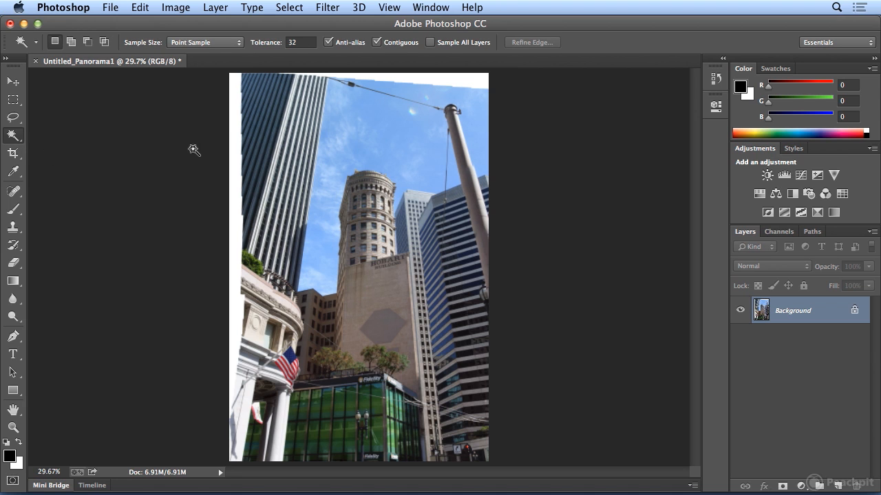
# Try to select the white wedge along the image's top edge with the Magic Wand at tolerance 32
pyautogui.click(424, 83)
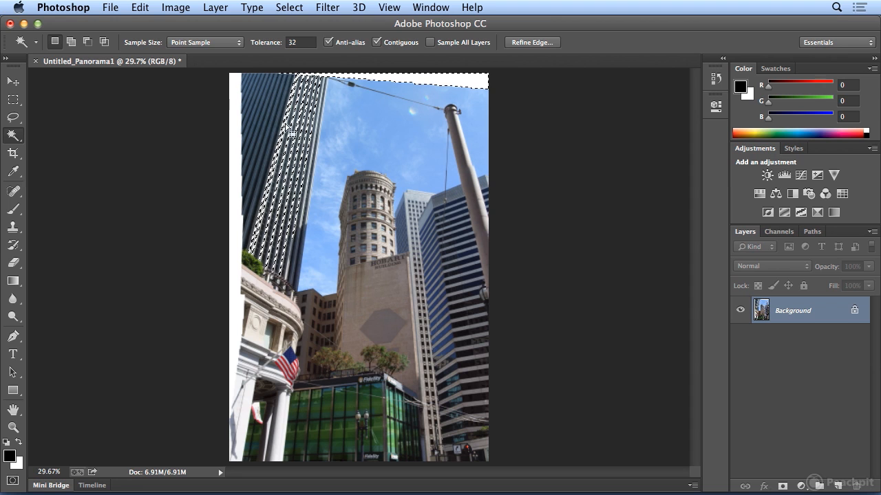
pyautogui.click(292, 8)
pyautogui.click(292, 37)
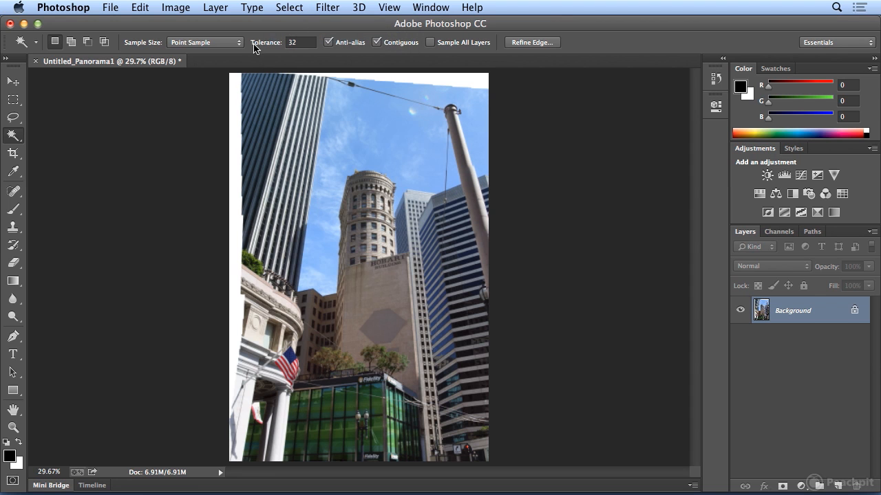
# Set the Magic Wand tolerance to 1 and select the white wedge along the image's top edge
pyautogui.doubleClick(289, 42)
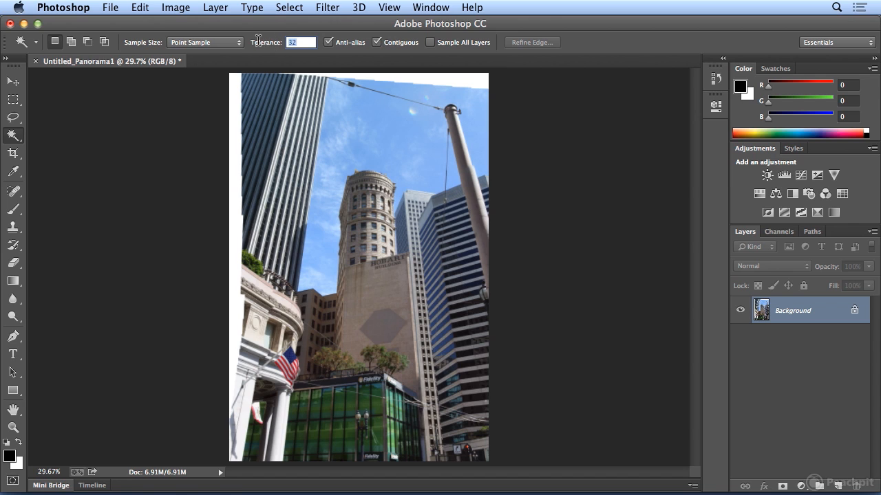
pyautogui.press('BackSpace')
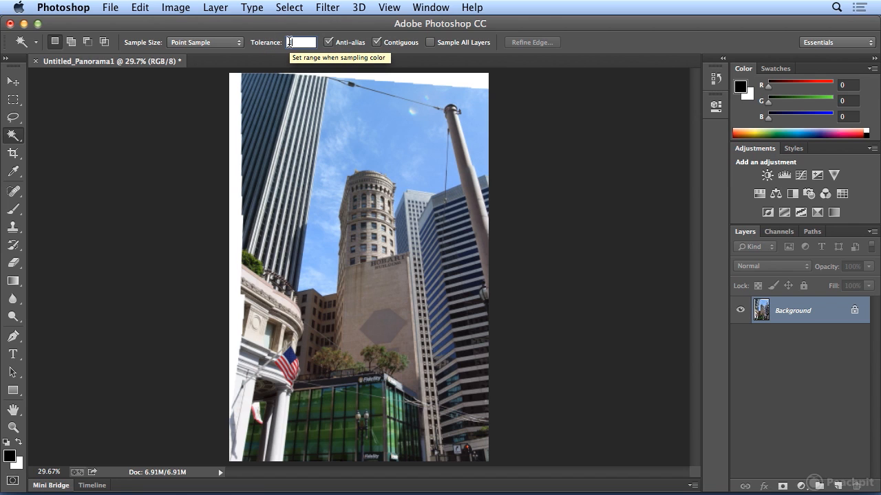
pyautogui.write('1')
pyautogui.click(413, 78)
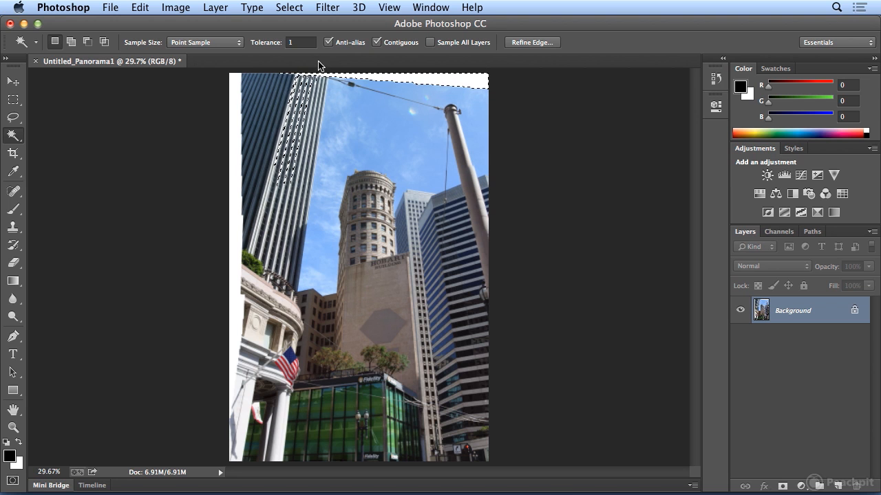
# Expand the selection of the white top wedge by 10 pixels
pyautogui.click(298, 8)
pyautogui.moveTo(308, 195)
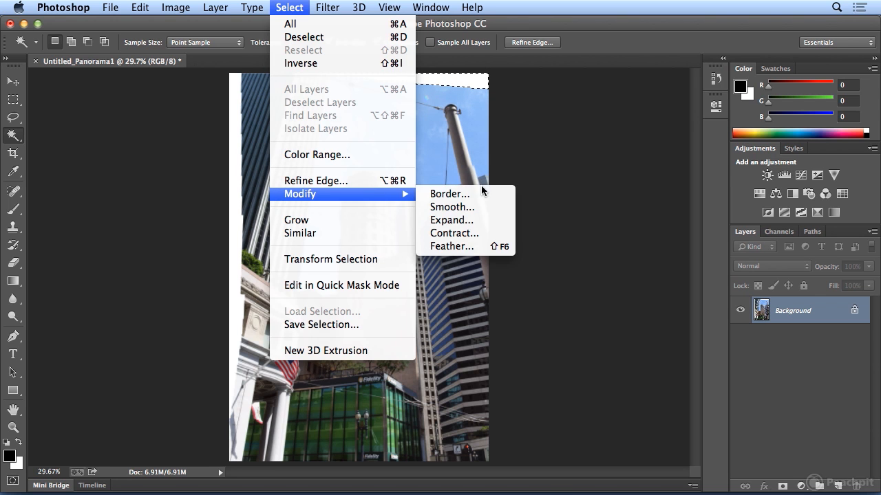
pyautogui.click(477, 220)
pyautogui.write('10')
pyautogui.press('Return')
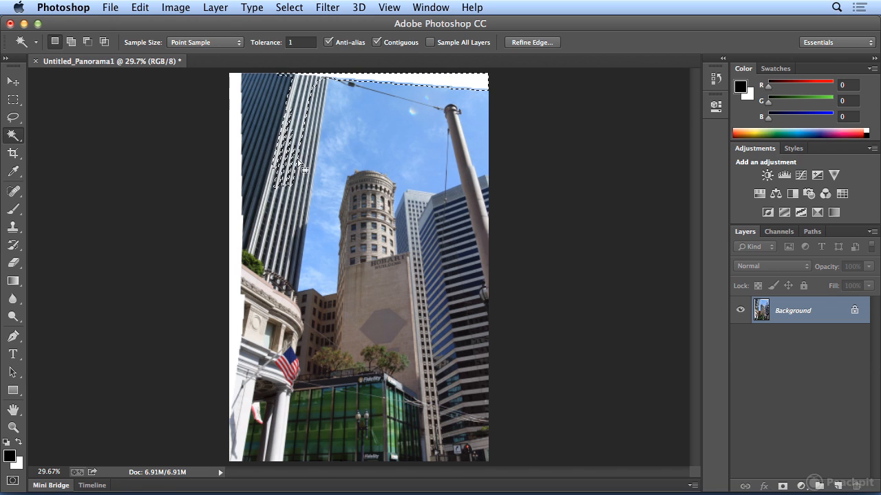
# Fill the expanded top-edge selection with Content-Aware contents in Normal mode at 100% opacity, and deselect it
pyautogui.click(141, 7)
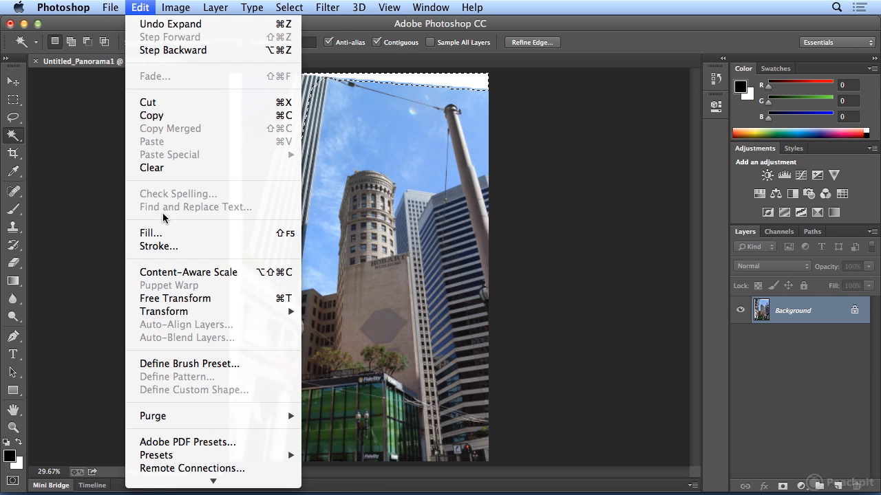
pyautogui.click(168, 235)
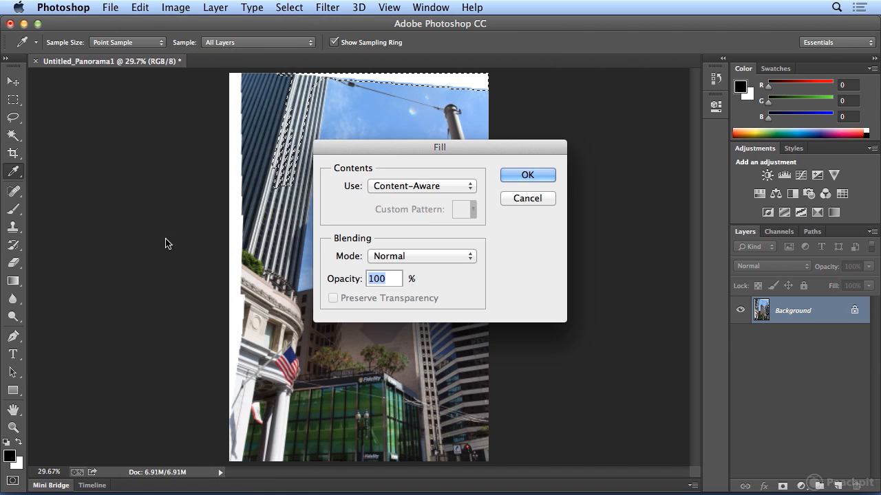
pyautogui.click(447, 186)
pyautogui.click(464, 187)
pyautogui.click(511, 176)
pyautogui.press('w')
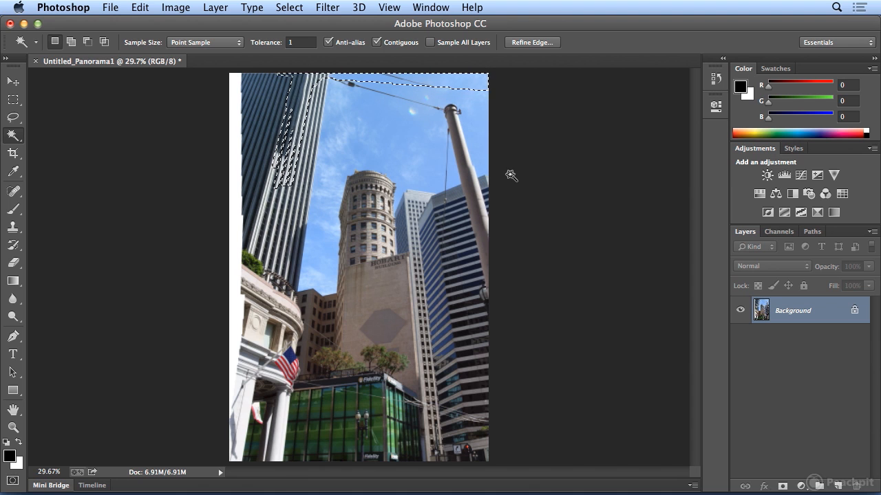
pyautogui.click(289, 6)
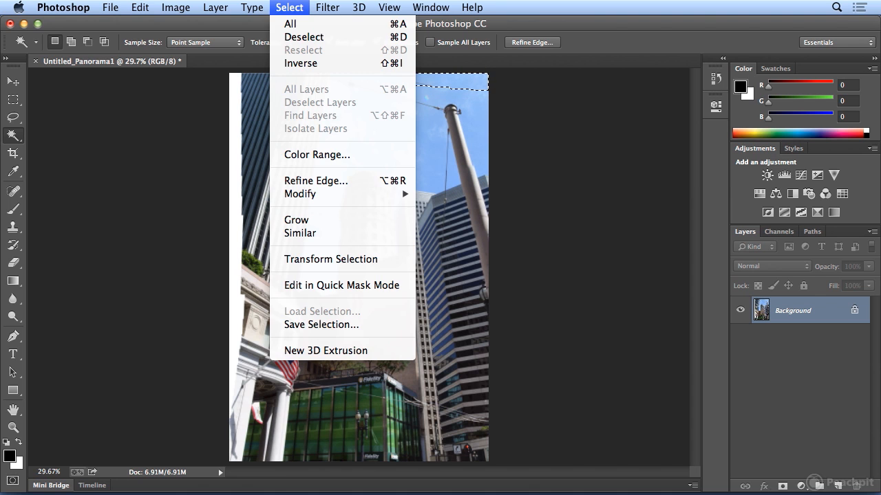
pyautogui.click(294, 37)
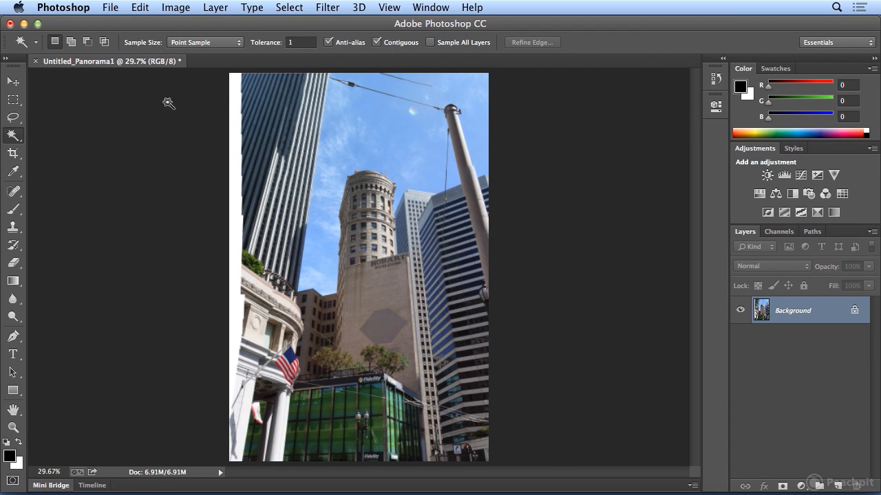
# Select the white strip along the image's left edge with the Magic Wand and expand the selection by 10 pixels
pyautogui.click(231, 90)
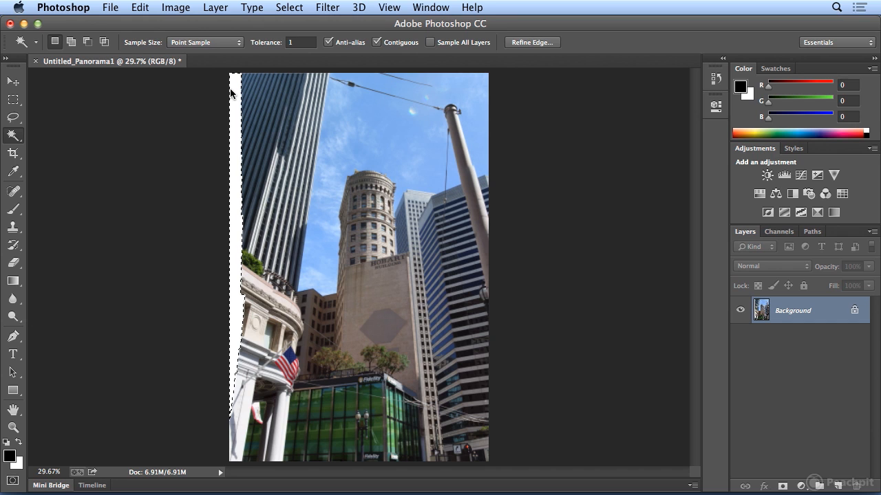
pyautogui.click(289, 7)
pyautogui.moveTo(329, 196)
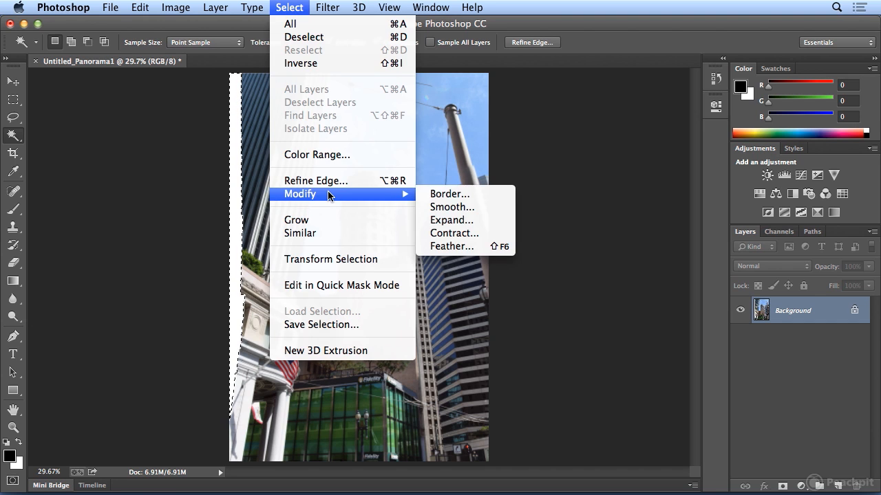
pyautogui.click(466, 220)
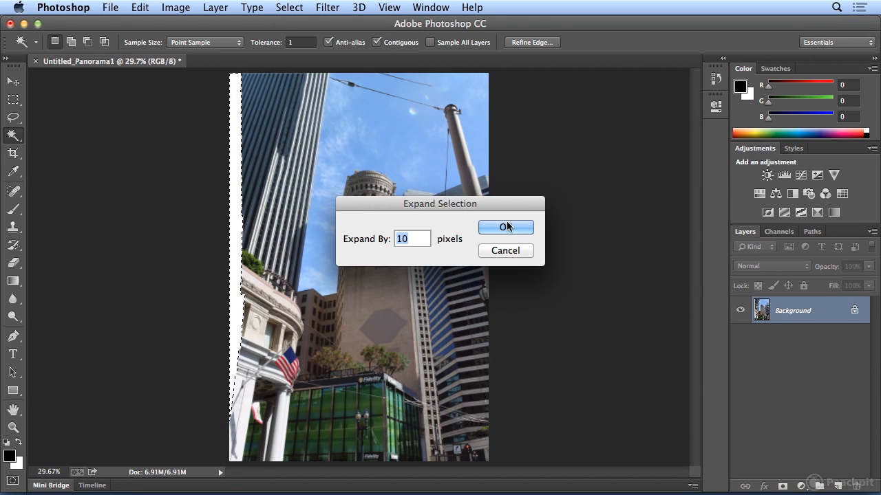
pyautogui.click(490, 228)
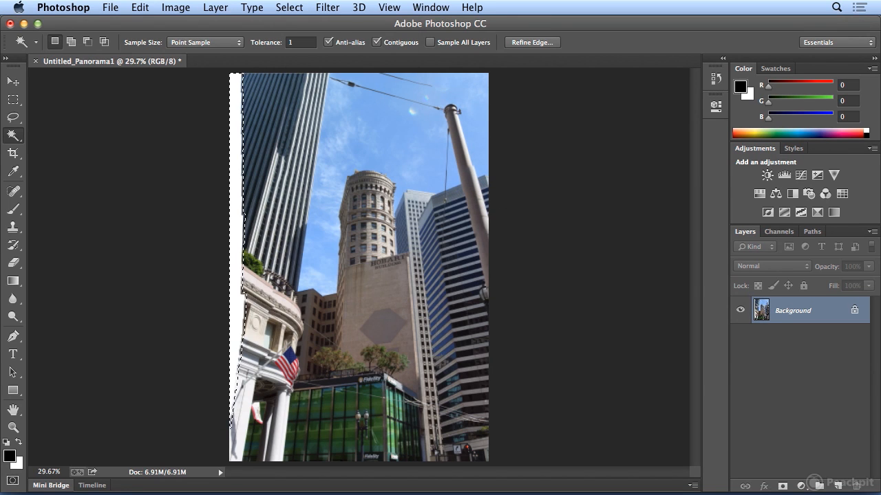
# Fill the expanded left-edge selection with Content-Aware contents at 100% opacity, and deselect it
pyautogui.click(140, 7)
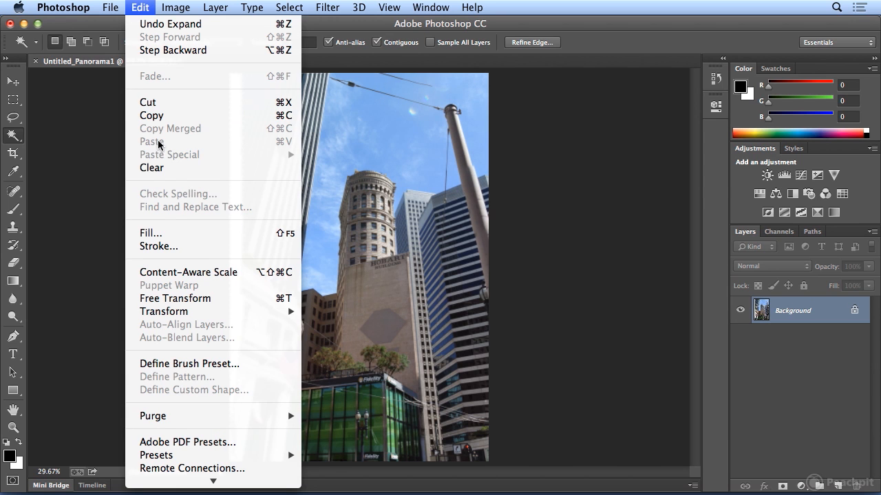
pyautogui.click(177, 234)
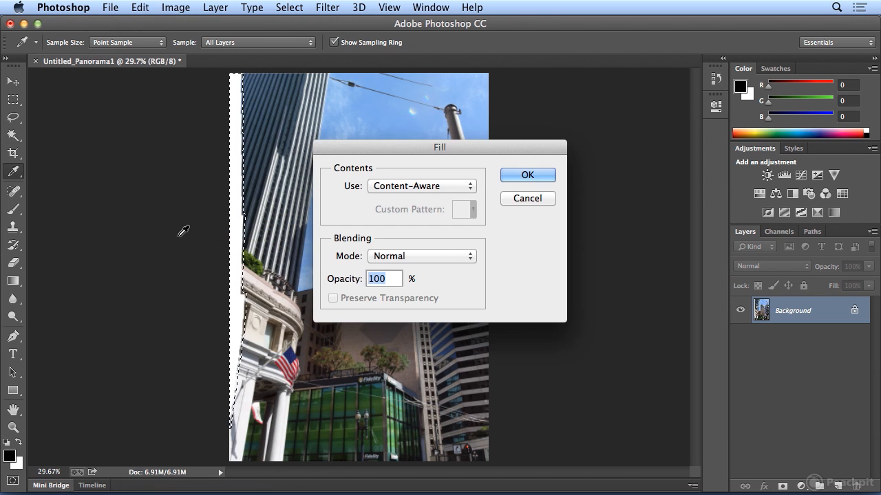
pyautogui.click(529, 174)
pyautogui.press('w')
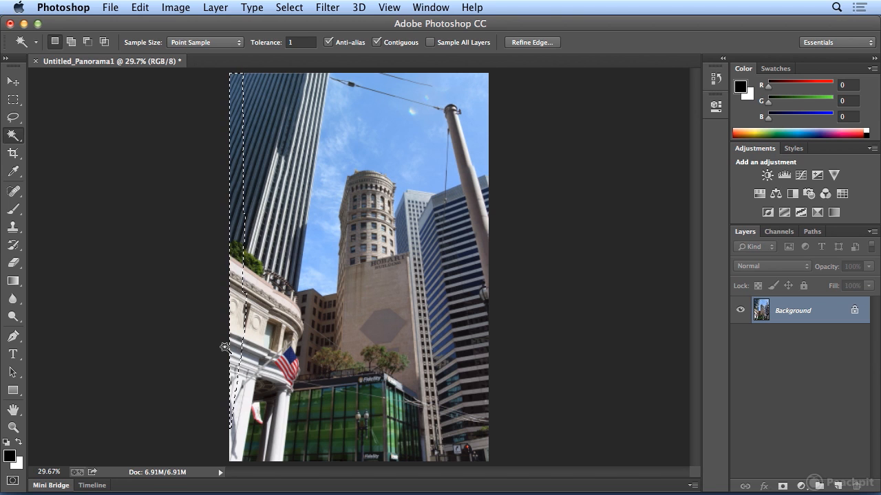
pyautogui.click(289, 7)
pyautogui.click(303, 37)
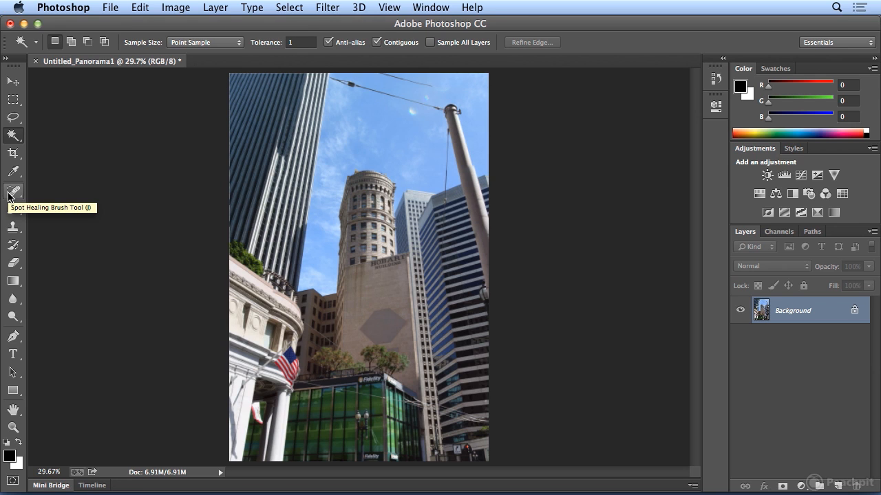
# Remove the stray cable fragment near the image's top edge with the Spot Healing Brush set to Content-Aware
pyautogui.click(13, 192)
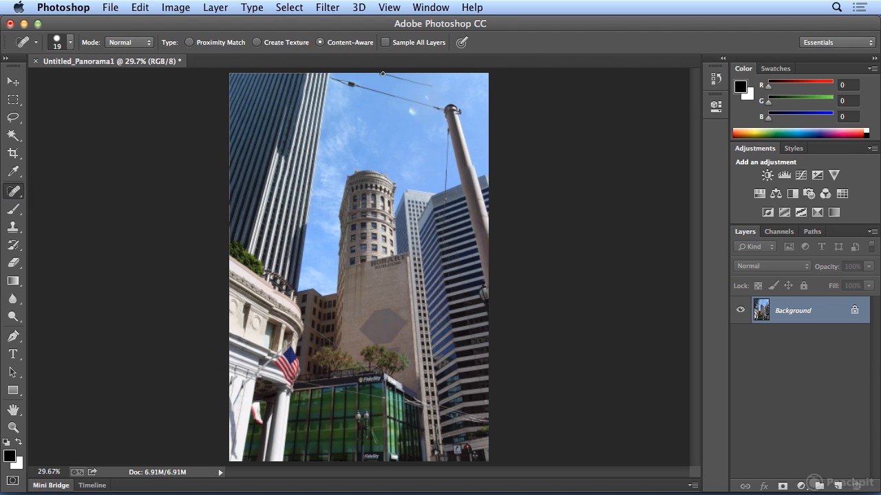
pyautogui.moveTo(392, 78); pyautogui.dragTo(436, 86)
# Heal the fill artifacts on the white pillar at the image's left edge near the flagpole, undoing and repainting one stroke
pyautogui.press('super+equal')
pyautogui.press('super+equal')
pyautogui.press('super+equal')
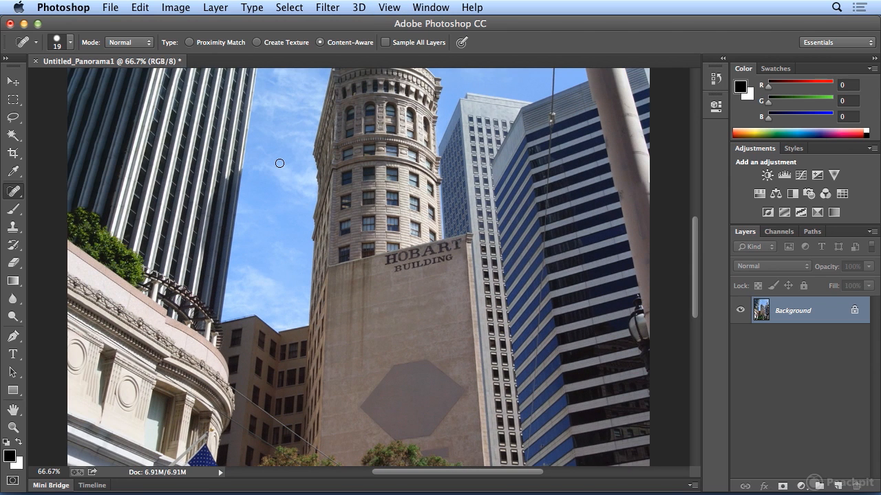
pyautogui.scroll(-10, 279, 163)
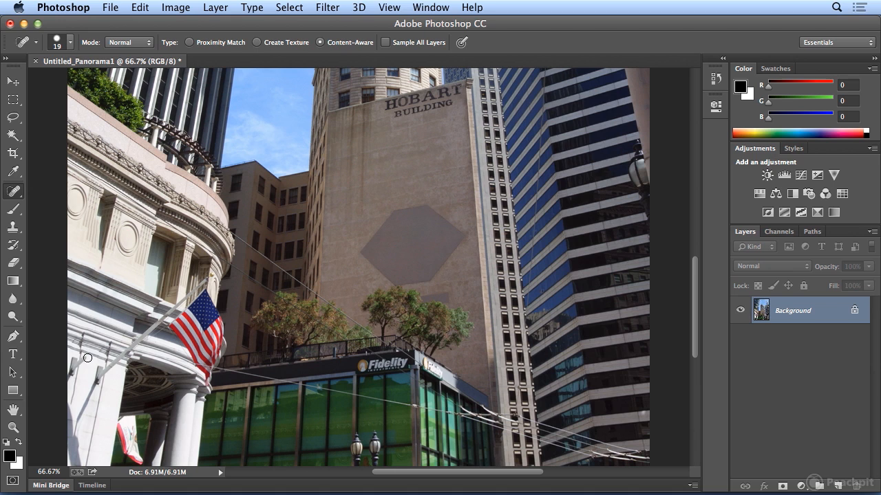
pyautogui.moveTo(87, 356)
pyautogui.mouseDown()
pyautogui.moveTo(72, 374)
pyautogui.moveTo(71, 358)
pyautogui.mouseUp()
pyautogui.moveTo(76, 390); pyautogui.dragTo(76, 351)
pyautogui.click(141, 6)
pyautogui.click(186, 22)
pyautogui.moveTo(80, 356); pyautogui.dragTo(72, 405)
# Set the Spot Healing Brush size to 47 px and paint out the cable running across the sky to the pole
pyautogui.press('super+minus')
pyautogui.press('super+minus')
pyautogui.press('super+minus')
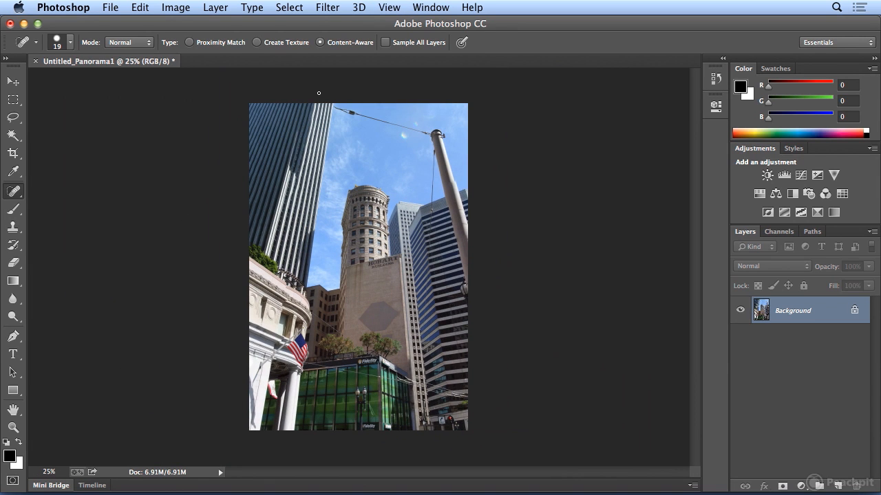
pyautogui.press('super+plus')
pyautogui.press('super+plus')
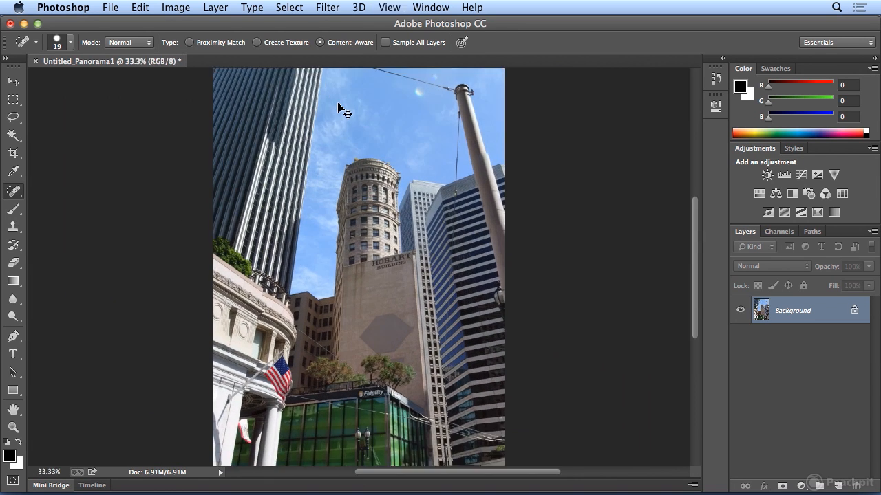
pyautogui.scroll(5, 338, 103)
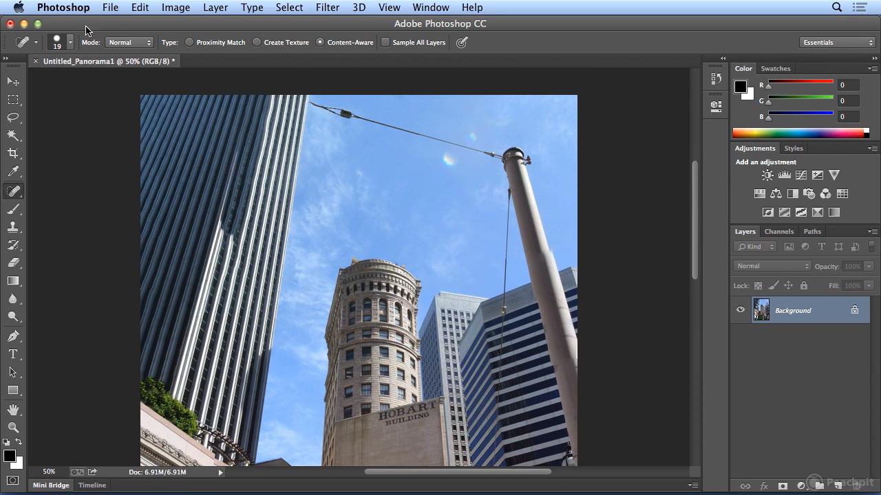
pyautogui.click(73, 43)
pyautogui.moveTo(67, 65); pyautogui.dragTo(86, 65)
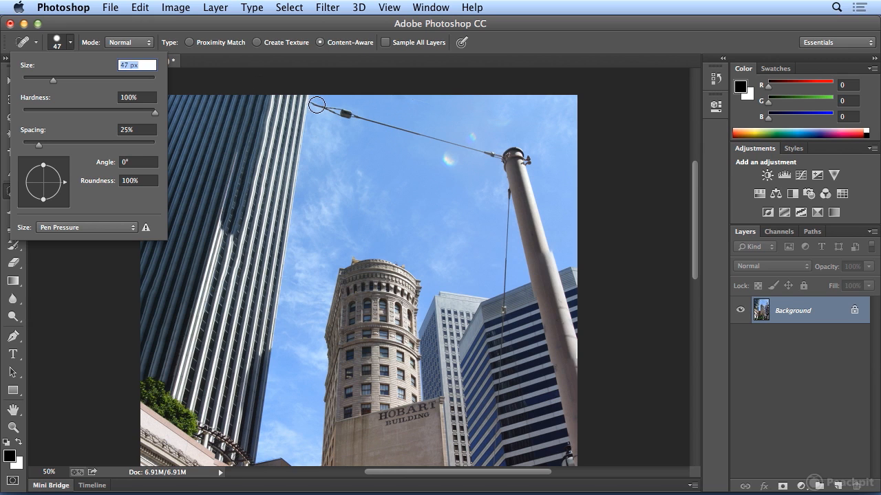
pyautogui.moveTo(316, 104); pyautogui.dragTo(499, 159)
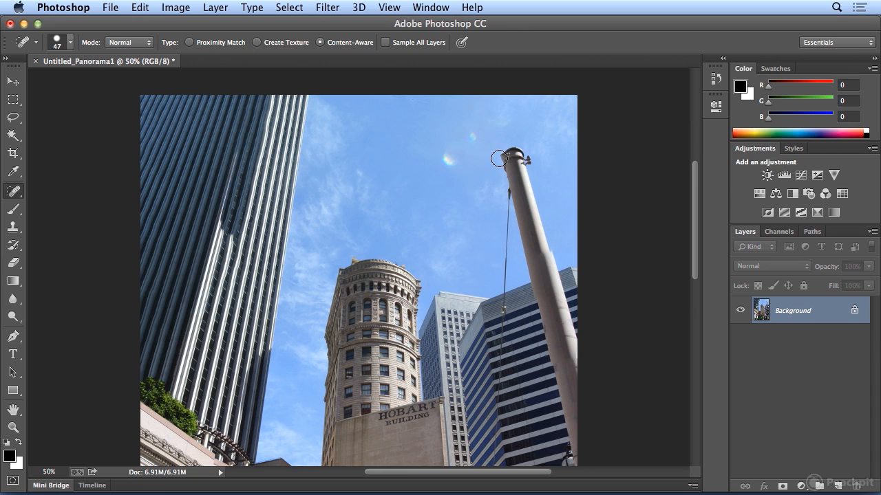
# Enlarge the Spot Healing Brush to 99 px and paint out the tall pole from its top downward along the image's right side
pyautogui.click(70, 43)
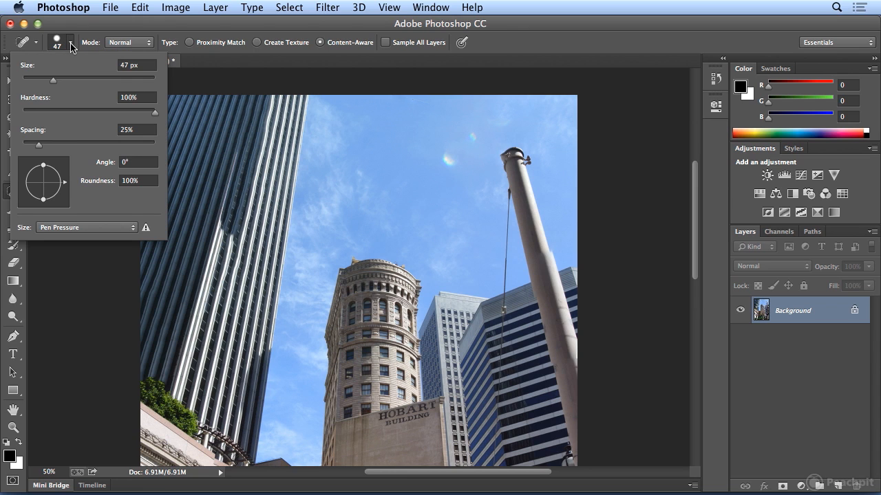
pyautogui.click(72, 80)
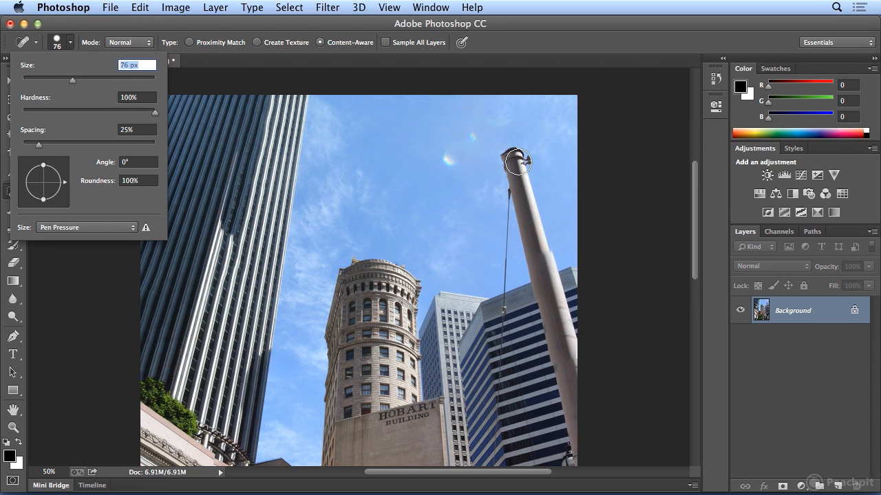
pyautogui.click(78, 80)
pyautogui.moveTo(78, 80); pyautogui.dragTo(88, 80)
pyautogui.moveTo(513, 159)
pyautogui.mouseDown()
pyautogui.moveTo(526, 177)
pyautogui.moveTo(523, 189)
pyautogui.moveTo(517, 177)
pyautogui.moveTo(523, 217)
pyautogui.moveTo(531, 235)
pyautogui.moveTo(522, 200)
pyautogui.moveTo(572, 386)
pyautogui.moveTo(566, 327)
pyautogui.moveTo(586, 461)
pyautogui.mouseUp()
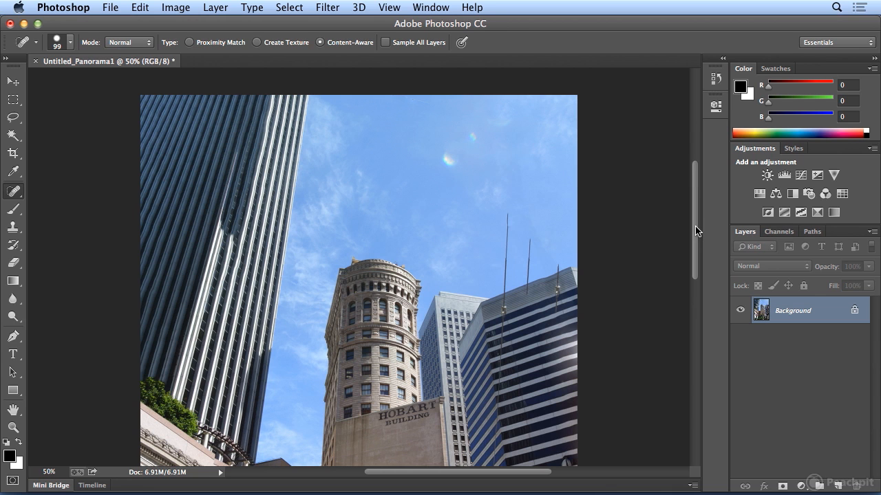
pyautogui.scroll(-2, 693, 232)
pyautogui.moveTo(694, 228); pyautogui.dragTo(689, 245)
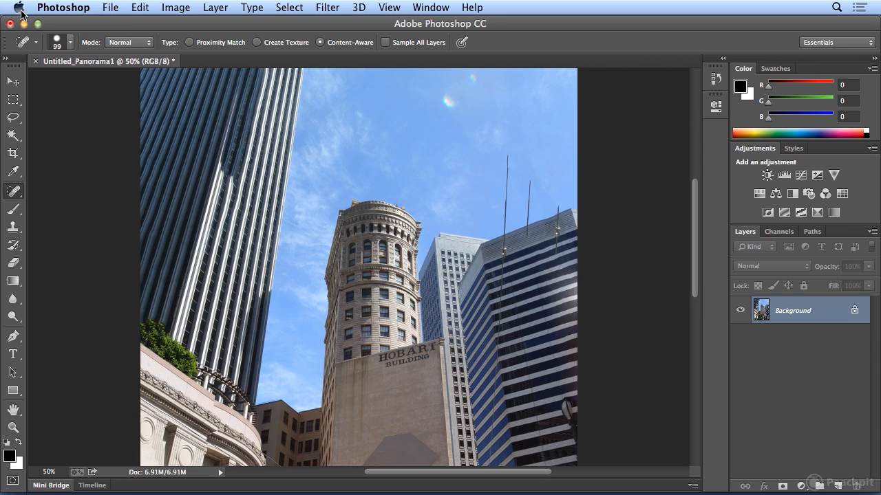
# Set the Spot Healing Brush size to 30 px and paint out the three thin antennas rising from the striped office building
pyautogui.click(68, 45)
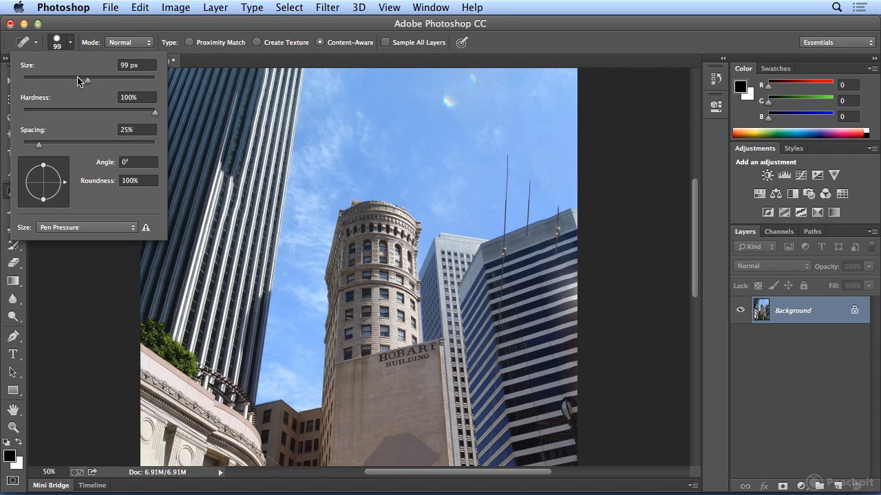
pyautogui.moveTo(93, 83); pyautogui.dragTo(42, 84)
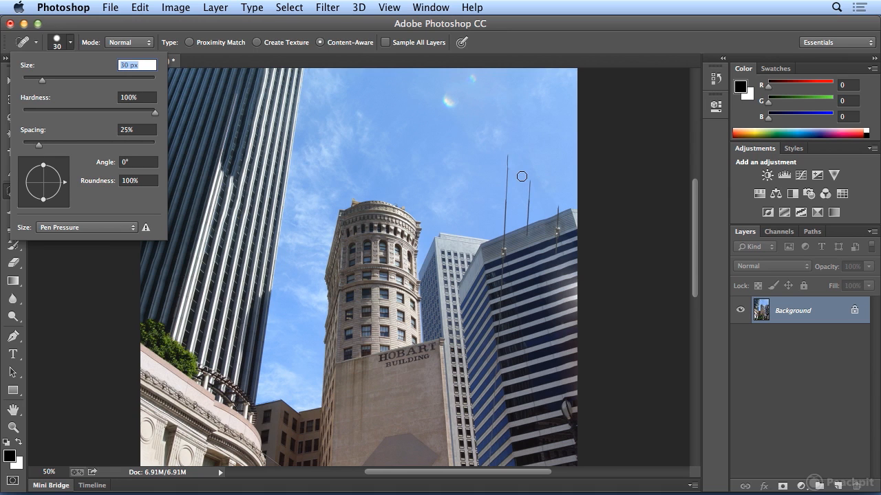
pyautogui.moveTo(530, 176); pyautogui.dragTo(531, 245)
pyautogui.moveTo(559, 206); pyautogui.dragTo(554, 258)
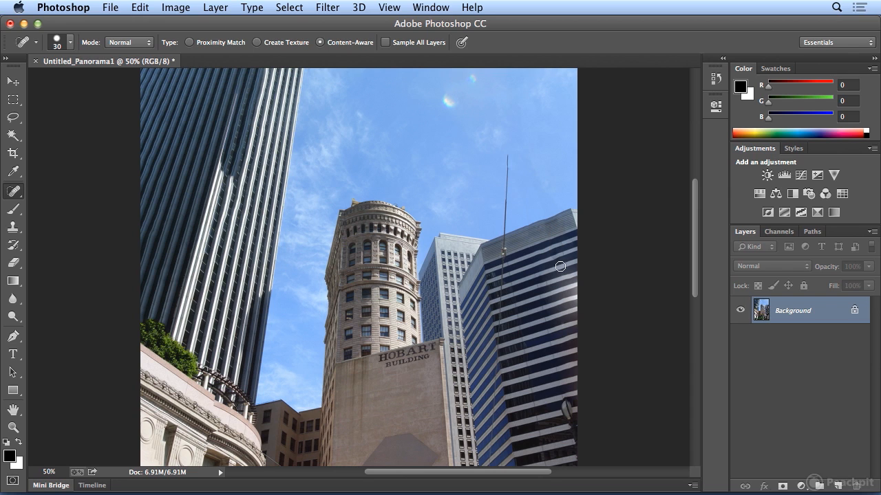
pyautogui.moveTo(508, 153); pyautogui.dragTo(502, 344)
# Heal the smudged artifacts on the striped office building along the image's right edge, undoing and repainting strokes
pyautogui.moveTo(694, 257); pyautogui.dragTo(694, 282)
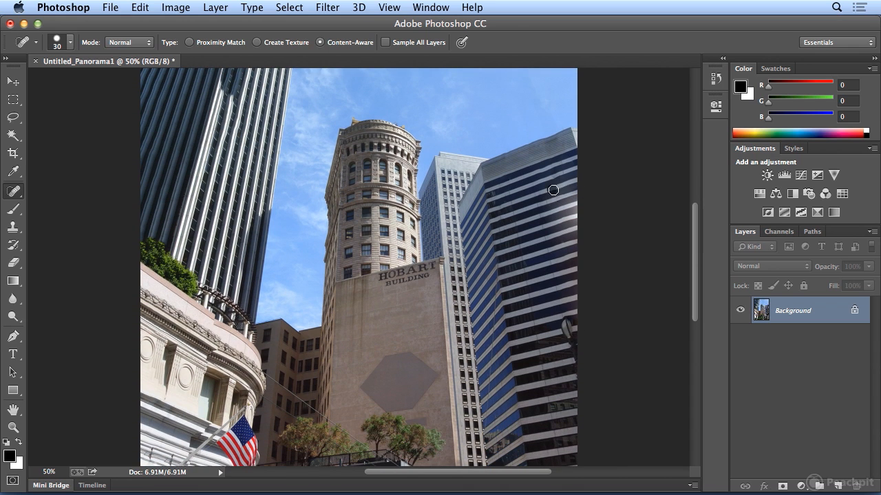
pyautogui.moveTo(568, 209)
pyautogui.mouseDown()
pyautogui.moveTo(560, 212)
pyautogui.moveTo(595, 198)
pyautogui.mouseUp()
pyautogui.moveTo(558, 225); pyautogui.dragTo(589, 216)
pyautogui.click(146, 7)
pyautogui.click(153, 31)
pyautogui.moveTo(575, 218)
pyautogui.mouseDown()
pyautogui.moveTo(549, 221)
pyautogui.moveTo(560, 233)
pyautogui.moveTo(584, 231)
pyautogui.mouseUp()
pyautogui.press('super+z')
pyautogui.moveTo(579, 226); pyautogui.dragTo(548, 239)
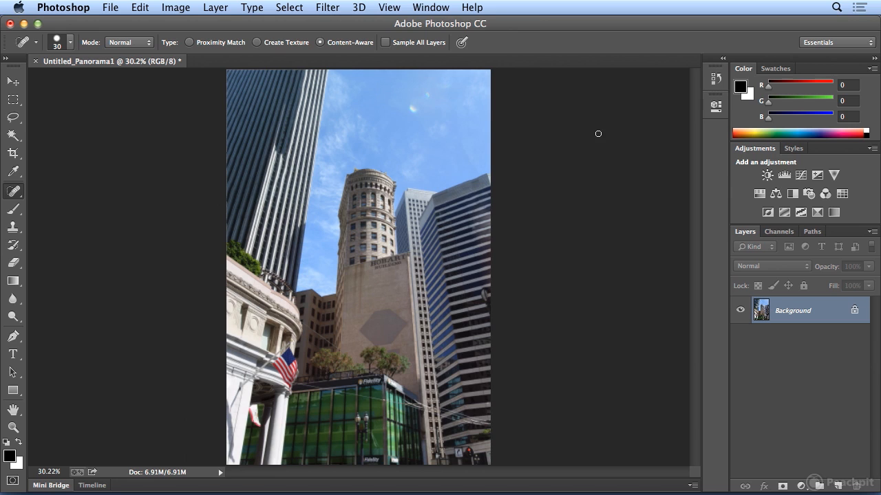
# Fit the whole panorama on screen and compare it with the four hobart_building source photos in Adobe Bridge, returning to Photoshop
pyautogui.click(389, 7)
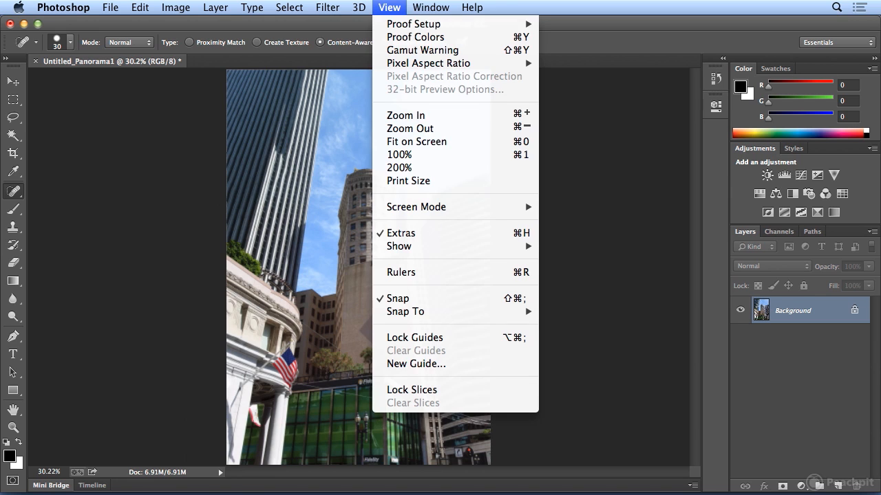
pyautogui.click(415, 142)
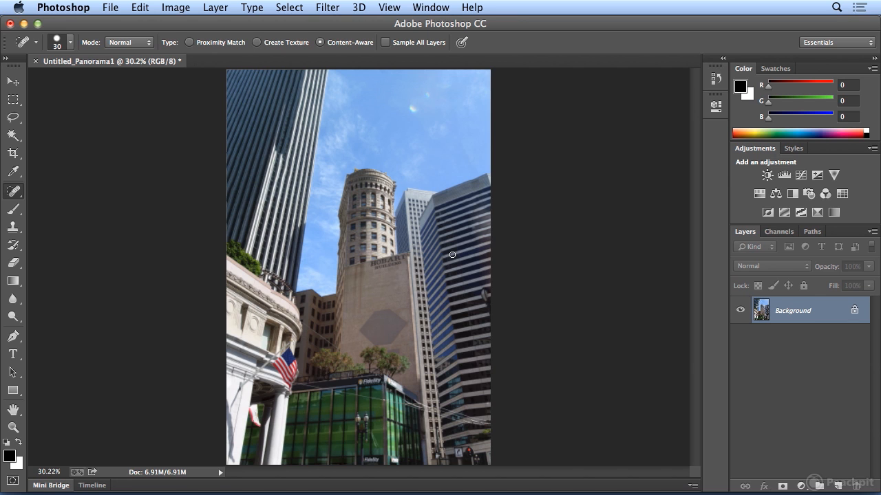
pyautogui.press('super+Tab')
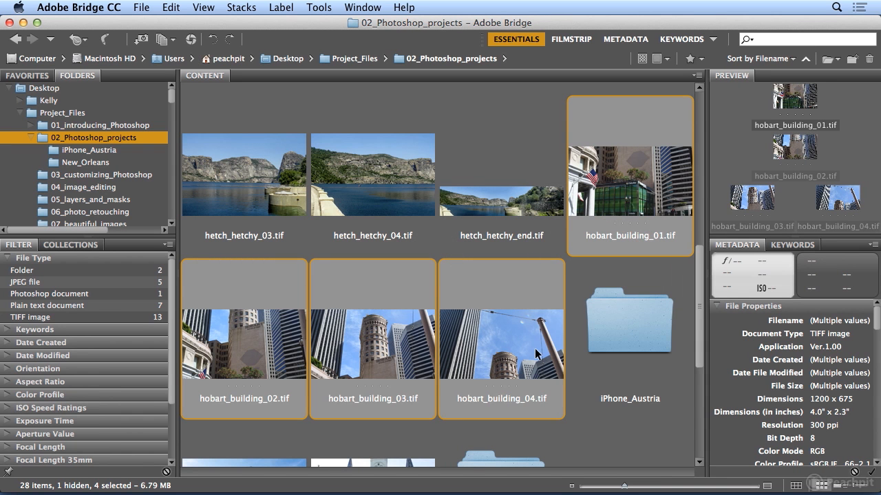
pyautogui.press('super+Tab')
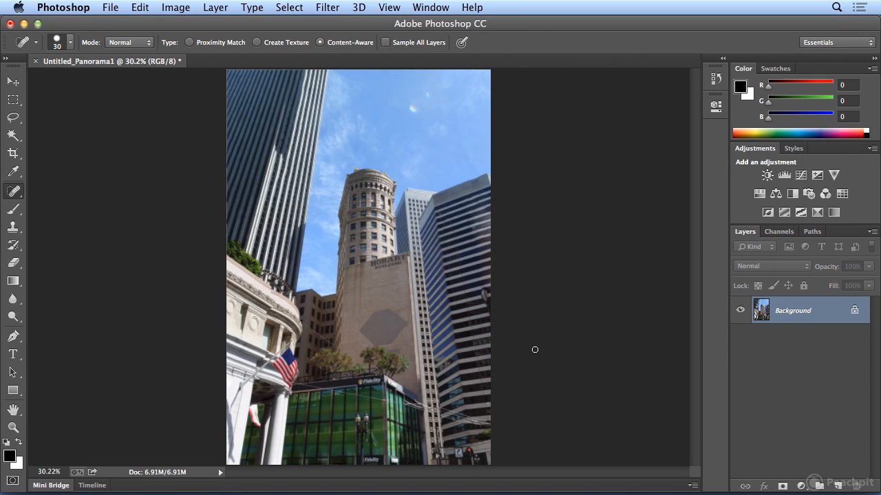